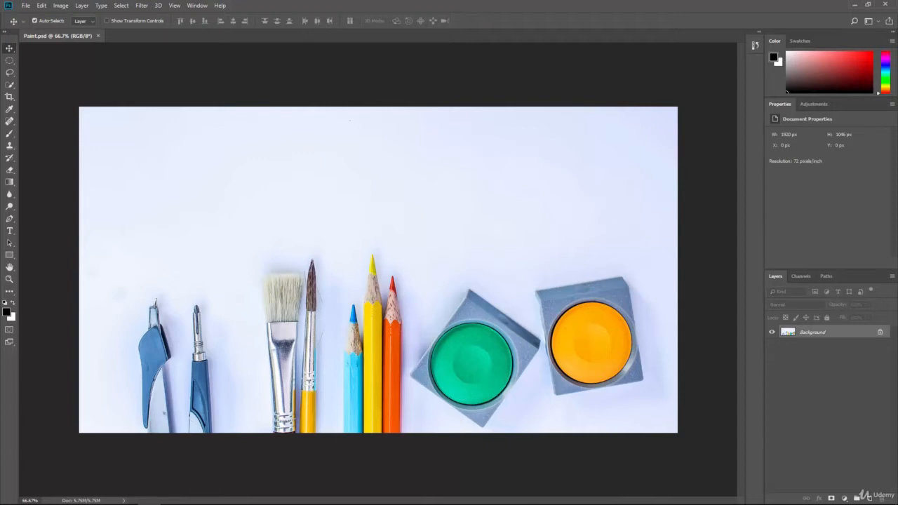
Draw a wide rectangular marquee selection in the blank area above the brushes and pencils
{"action": "left_click", "coordinate": [9, 61]}
{"action": "left_click", "coordinate": [9, 61]}
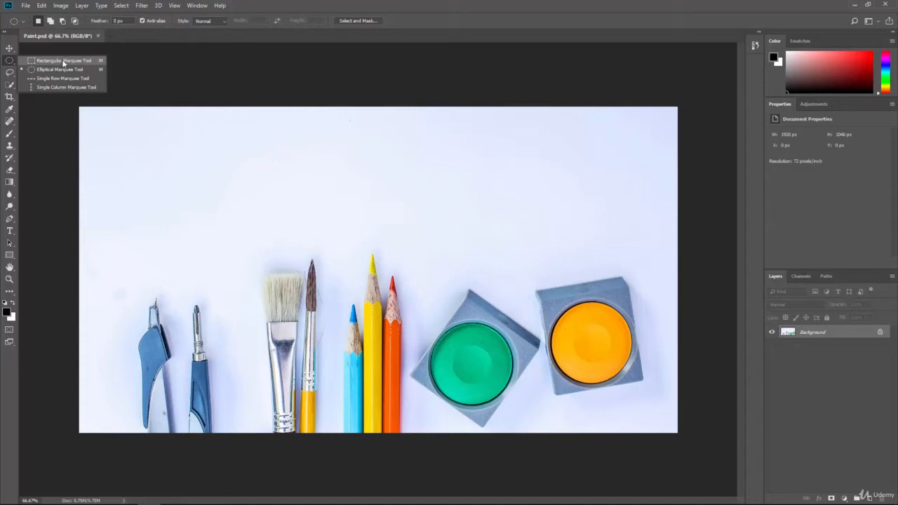
{"action": "left_click", "coordinate": [88, 62]}
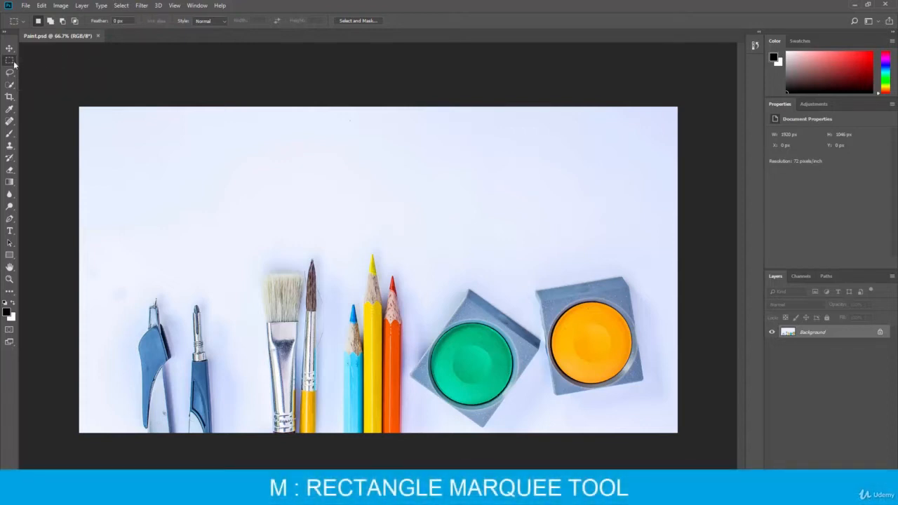
{"action": "left_click_drag", "start_coordinate": [189, 152], "coordinate": [307, 226]}
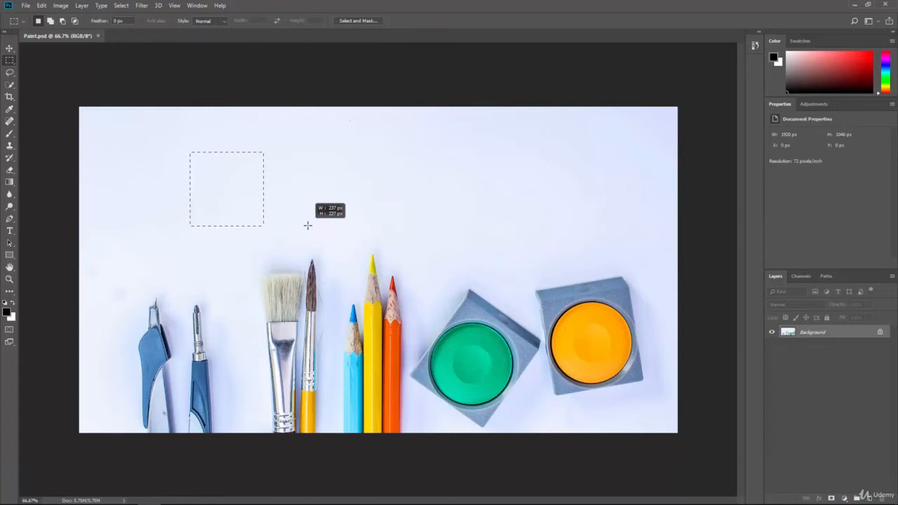
{"action": "left_click_drag", "start_coordinate": [307, 227], "coordinate": [447, 218]}
{"action": "left_click", "coordinate": [447, 219]}
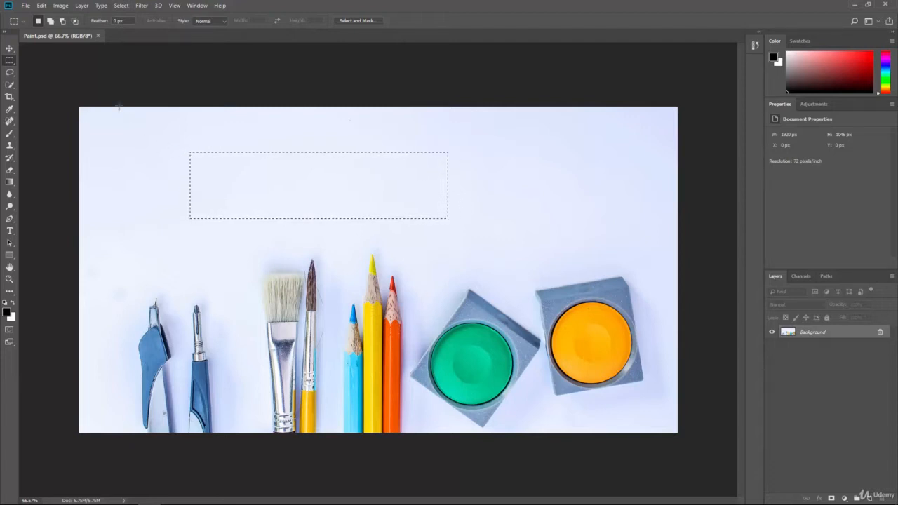
Try moving the selected rectangle of pixels down over the pencils and paints, and undo the move
{"action": "left_click", "coordinate": [9, 49]}
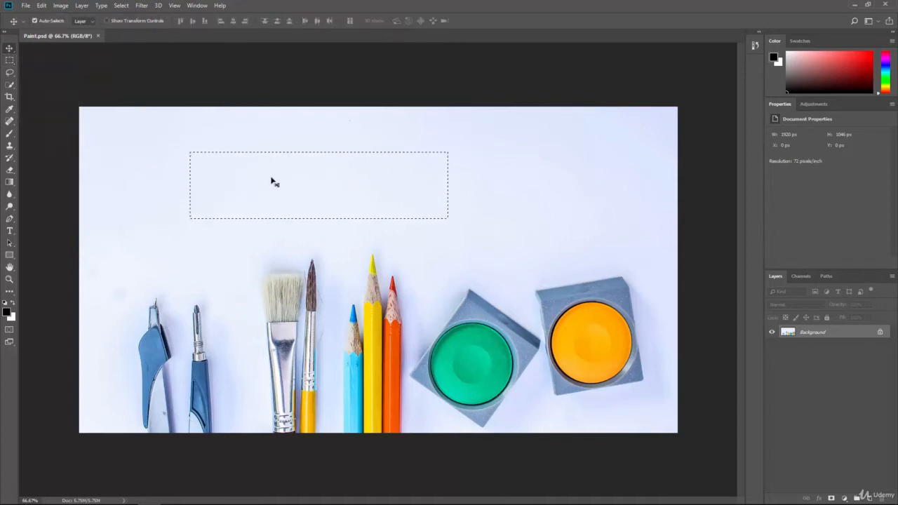
{"action": "mouse_move", "coordinate": [289, 207]}
{"action": "left_mouse_down"}
{"action": "mouse_move", "coordinate": [401, 292]}
{"action": "mouse_move", "coordinate": [456, 313]}
{"action": "mouse_move", "coordinate": [475, 360]}
{"action": "mouse_move", "coordinate": [440, 373]}
{"action": "mouse_move", "coordinate": [290, 335]}
{"action": "mouse_move", "coordinate": [234, 252]}
{"action": "mouse_move", "coordinate": [335, 297]}
{"action": "mouse_move", "coordinate": [385, 305]}
{"action": "left_mouse_up"}
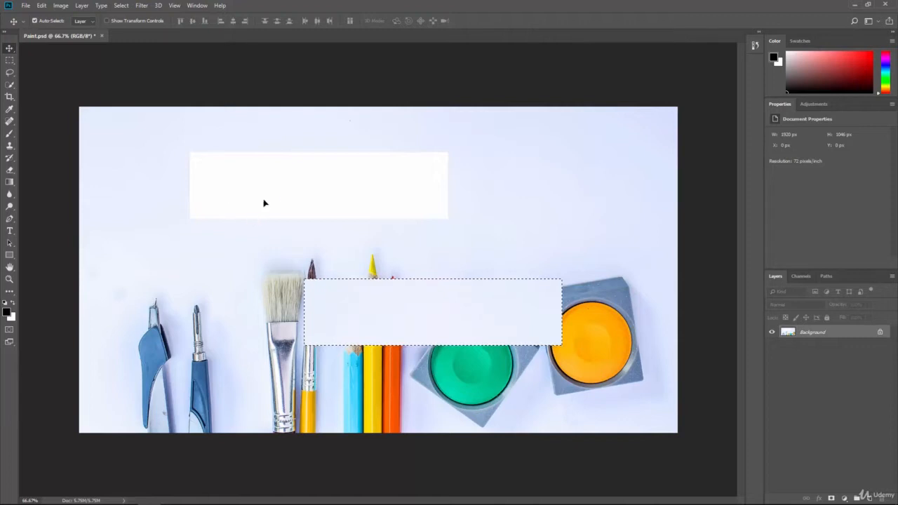
{"action": "key", "text": "ctrl+z"}
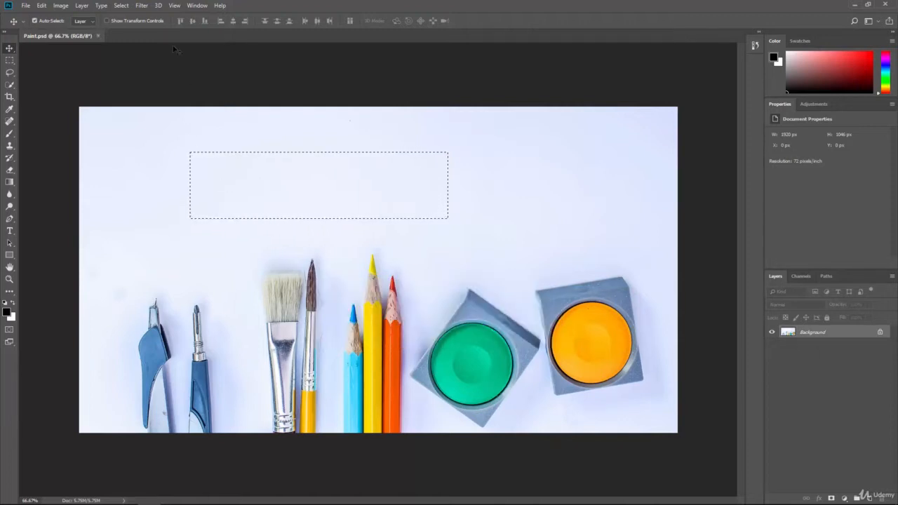
Select the entire canvas and deselect it
{"action": "left_click", "coordinate": [121, 6]}
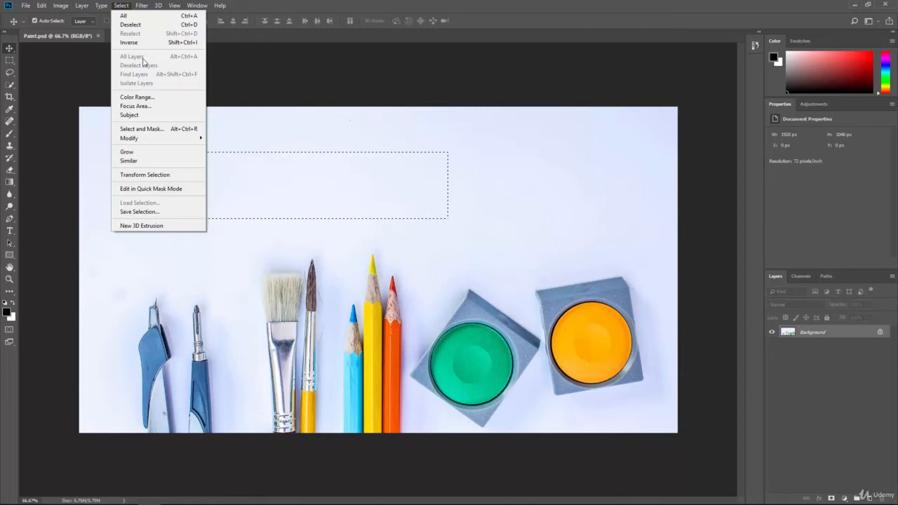
{"action": "left_click", "coordinate": [151, 16]}
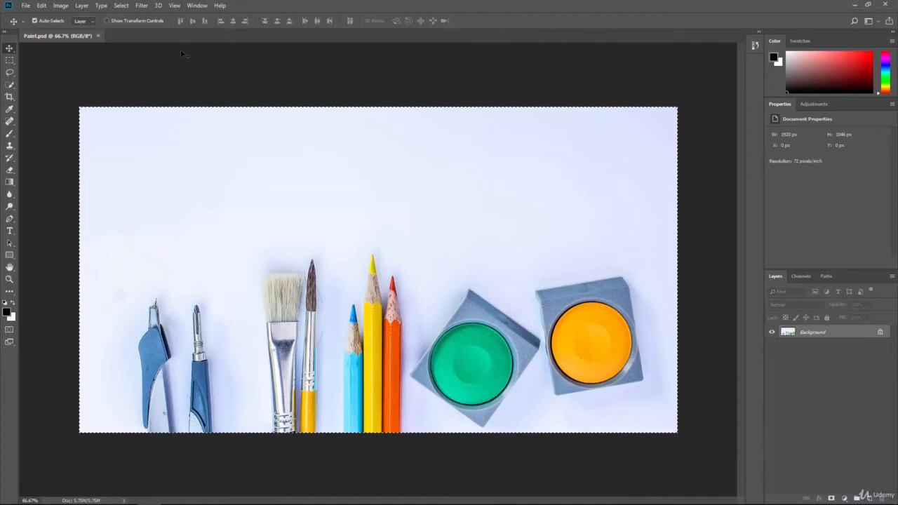
{"action": "left_click", "coordinate": [121, 7]}
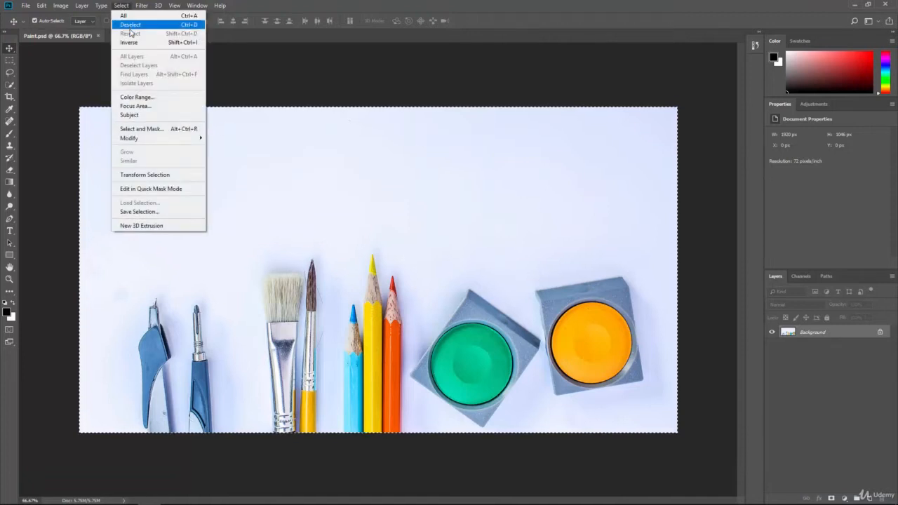
{"action": "left_click", "coordinate": [131, 25]}
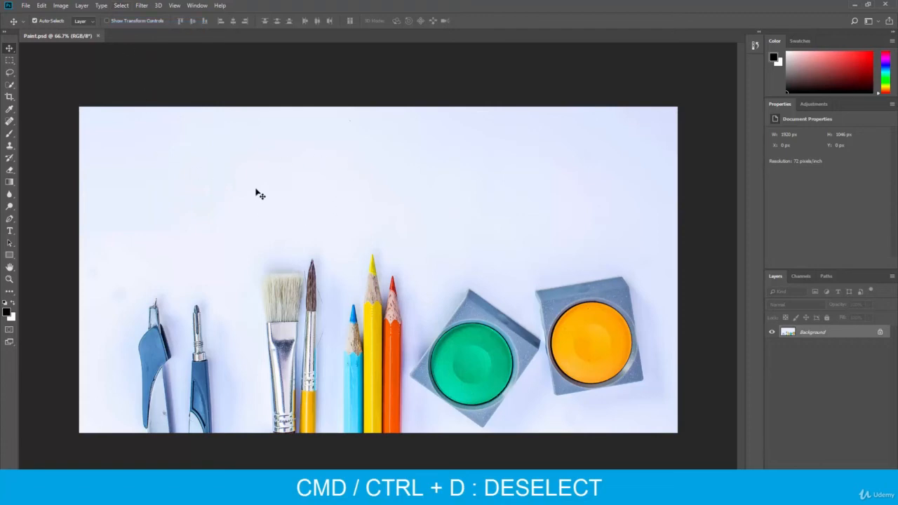
Reselect the last selection and look up the Inverse command without applying it
{"action": "left_click", "coordinate": [121, 6]}
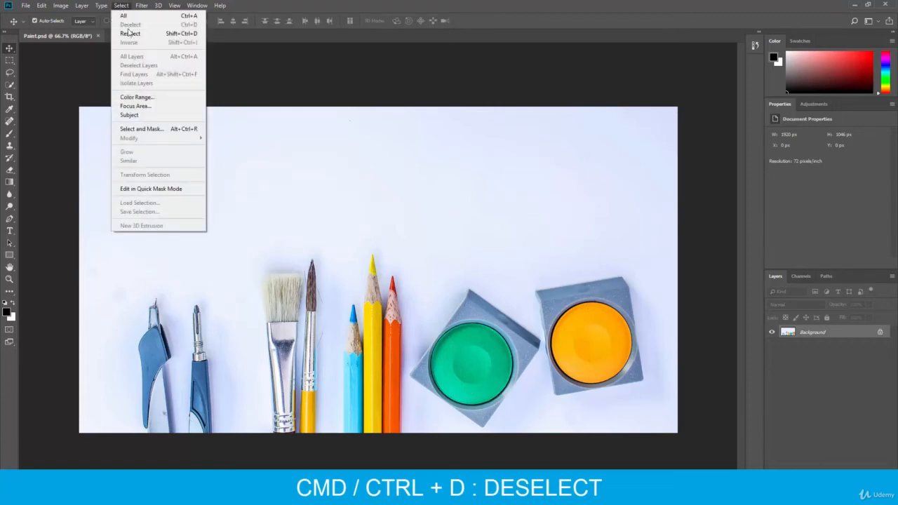
{"action": "left_click", "coordinate": [136, 34]}
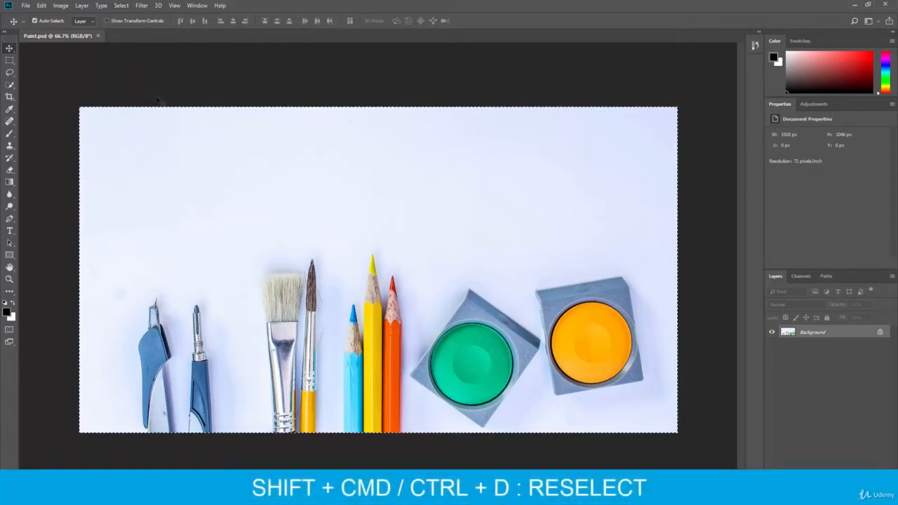
{"action": "left_click", "coordinate": [119, 7]}
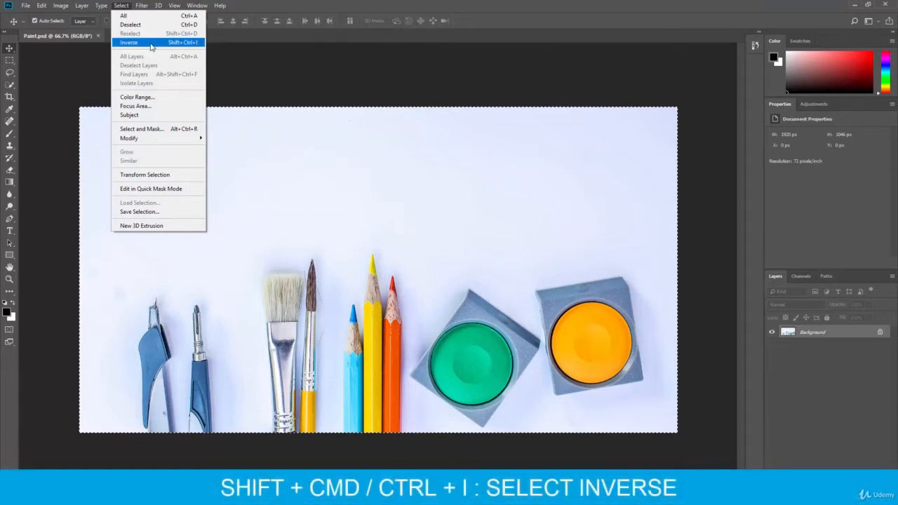
{"action": "left_click", "coordinate": [239, 12]}
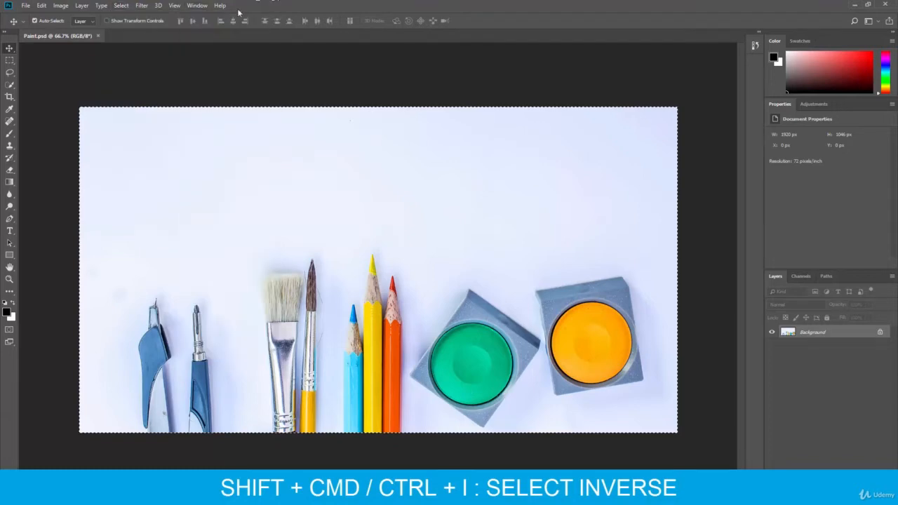
Replace the full-canvas selection with a rectangular marquee in the blank area above the paintbrushes, and deselect it
{"action": "left_click", "coordinate": [9, 61]}
{"action": "left_click", "coordinate": [140, 147]}
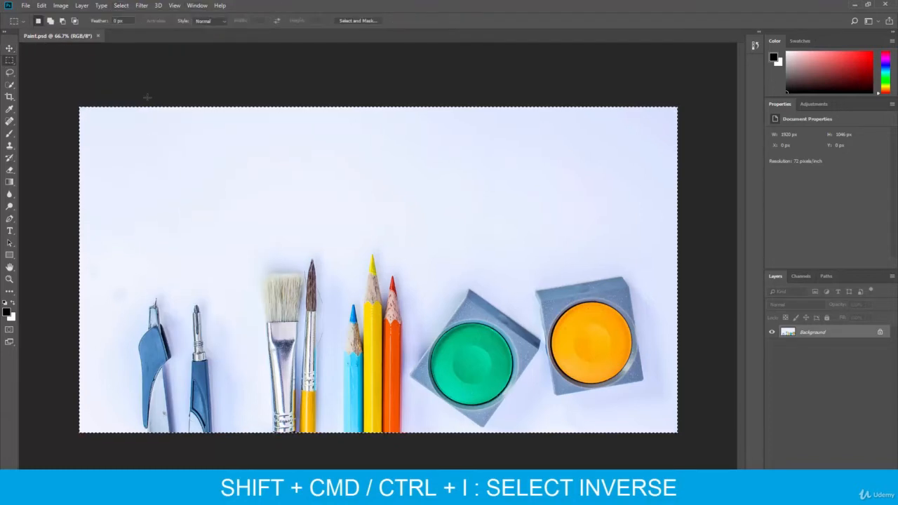
{"action": "left_click_drag", "start_coordinate": [173, 136], "coordinate": [346, 207]}
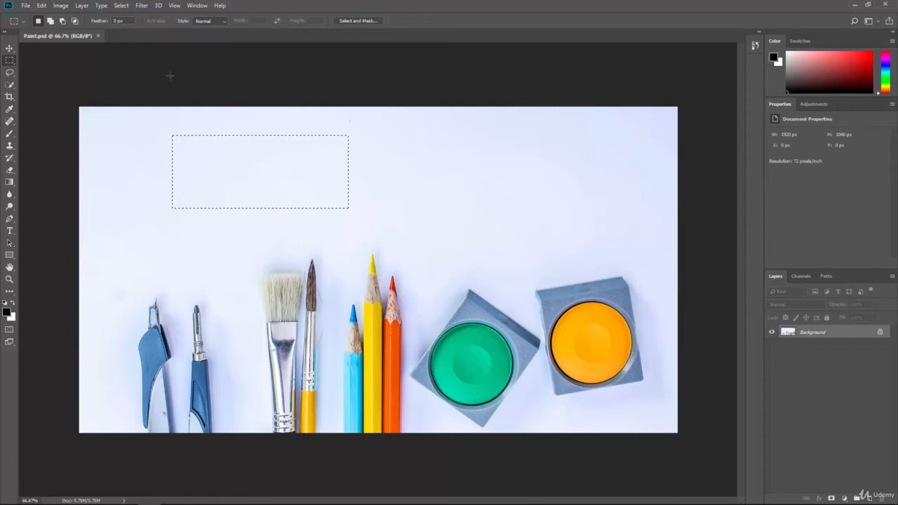
{"action": "key", "text": "ctrl+d"}
Draw another rectangular selection above the paintbrushes and invert it to select everything outside the rectangle
{"action": "left_click_drag", "start_coordinate": [186, 134], "coordinate": [354, 218]}
{"action": "left_click", "coordinate": [121, 5]}
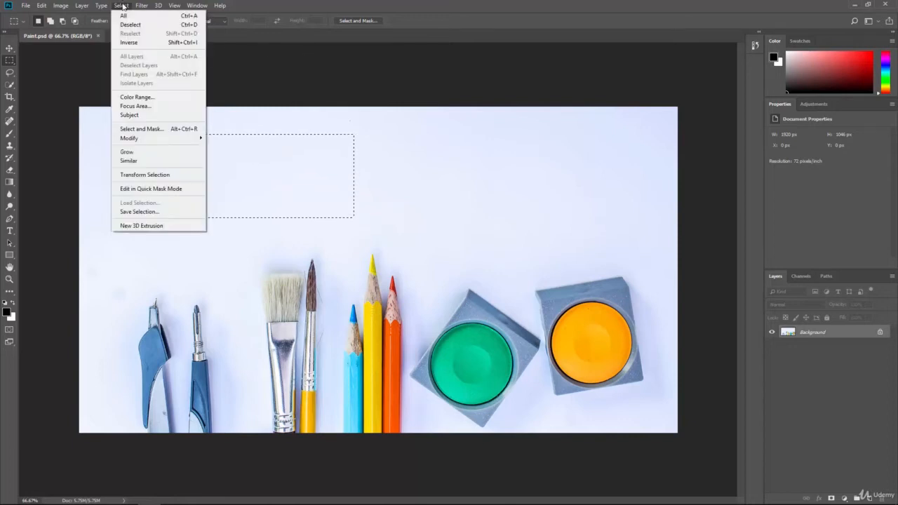
{"action": "left_click", "coordinate": [138, 44]}
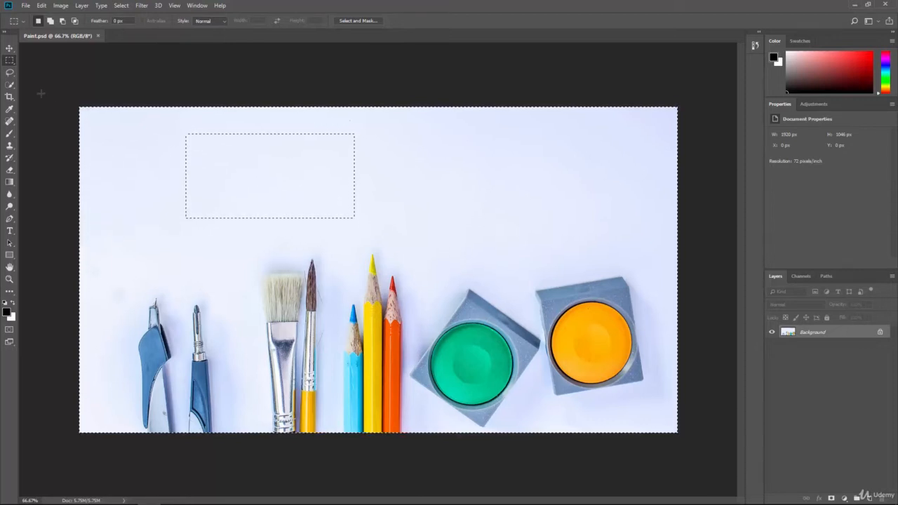
Try moving the pixels outside the rectangle, undo the move, and clear the selection
{"action": "left_click", "coordinate": [9, 48]}
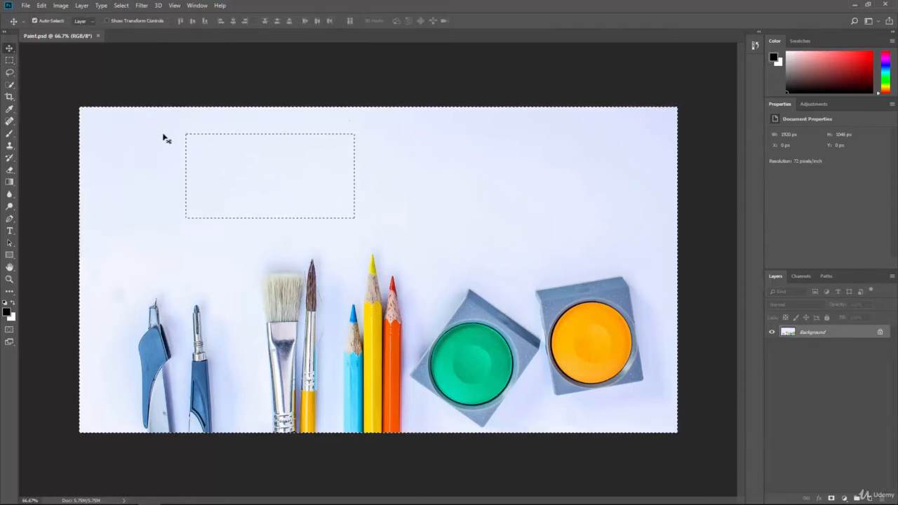
{"action": "left_click_drag", "start_coordinate": [161, 148], "coordinate": [242, 249]}
{"action": "key", "text": "ctrl+z"}
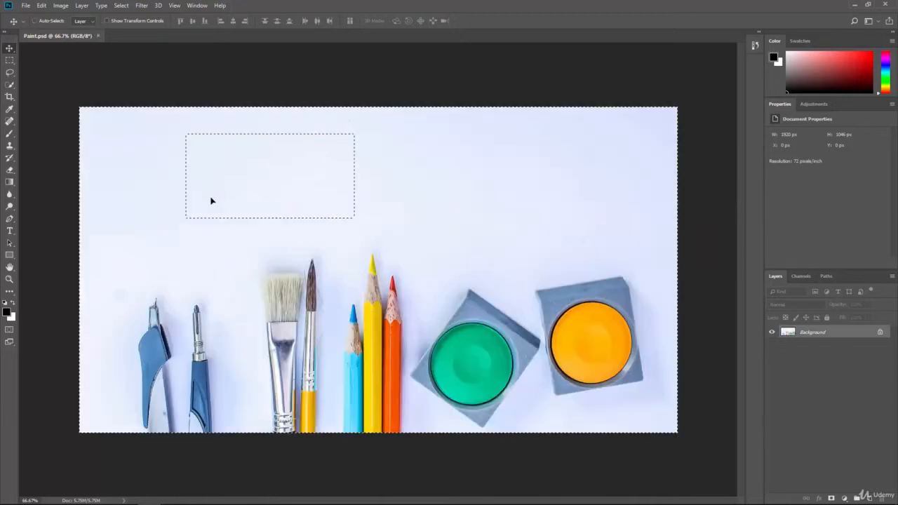
{"action": "key", "text": "ctrl+d"}
Draw an elliptical marquee selection in the blank area above the paintbrushes and deselect it
{"action": "left_click", "coordinate": [7, 62]}
{"action": "left_click", "coordinate": [6, 61]}
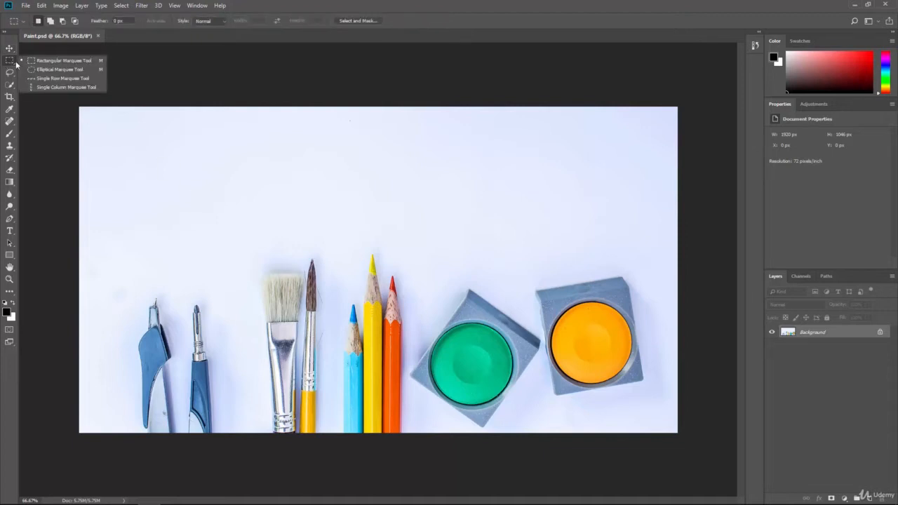
{"action": "left_click", "coordinate": [59, 70]}
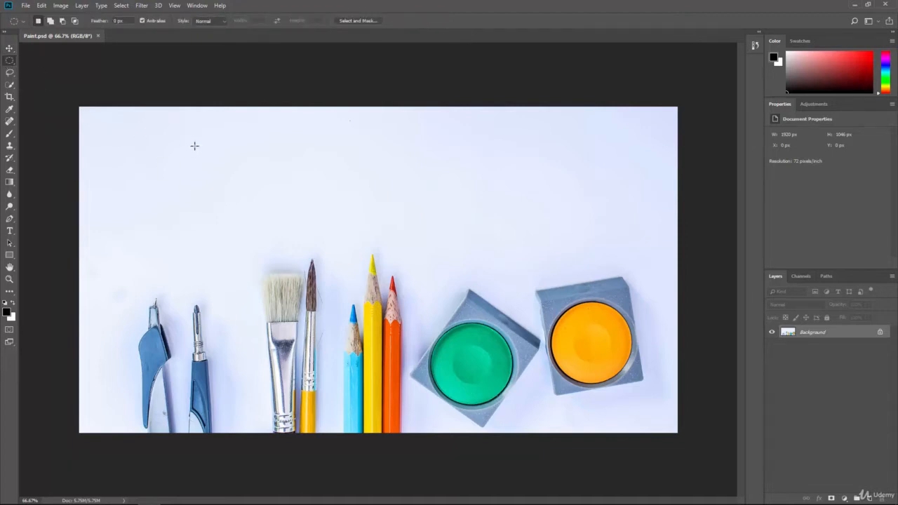
{"action": "left_click_drag", "start_coordinate": [194, 146], "coordinate": [297, 233]}
{"action": "key", "text": "ctrl+d"}
Select a single row of pixels near the image's upper edge with the Single Row Marquee tool and clear it
{"action": "right_click", "coordinate": [10, 60]}
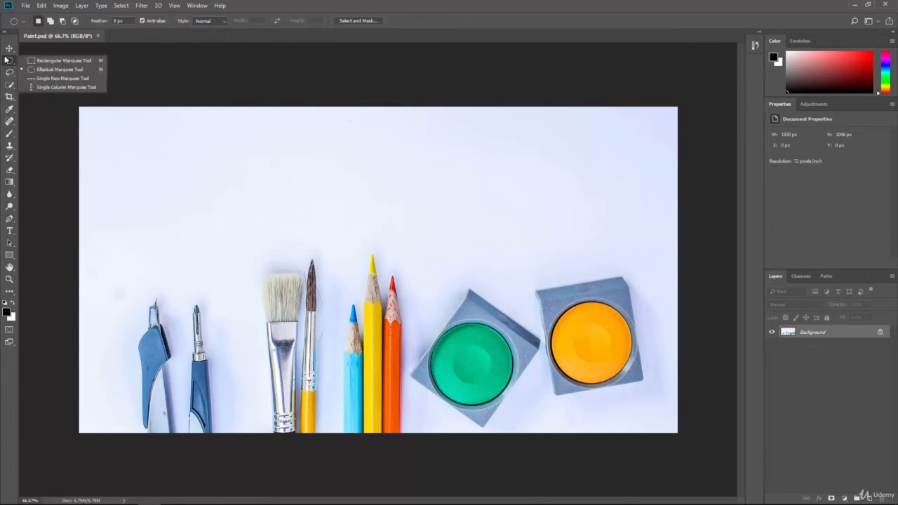
{"action": "left_click", "coordinate": [44, 78]}
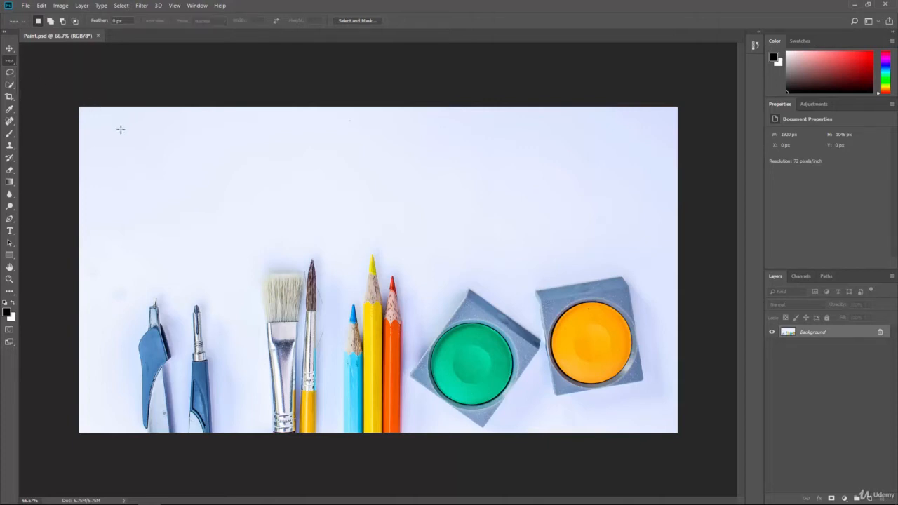
{"action": "left_click_drag", "start_coordinate": [120, 130], "coordinate": [105, 160]}
{"action": "left_click", "coordinate": [73, 168]}
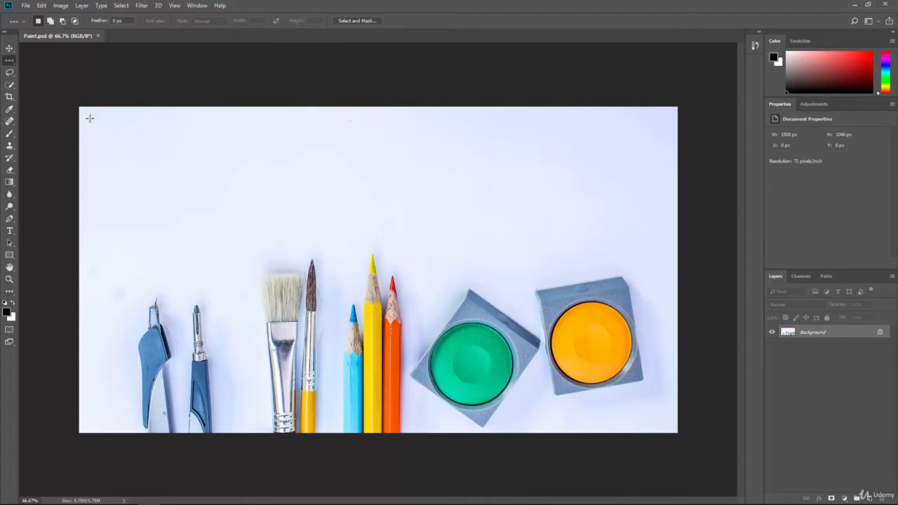
Draw a freehand Lasso selection in the blank area above the paintbrushes
{"action": "left_click", "coordinate": [10, 72]}
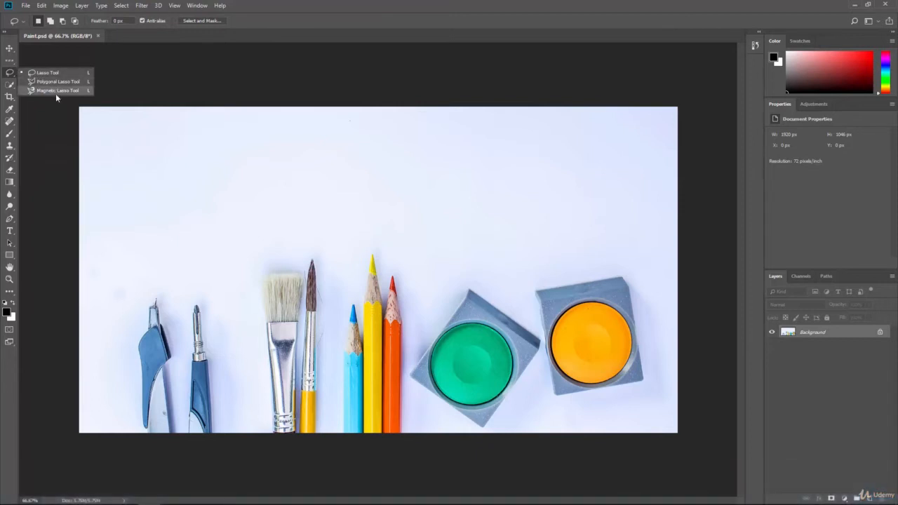
{"action": "left_click", "coordinate": [54, 73]}
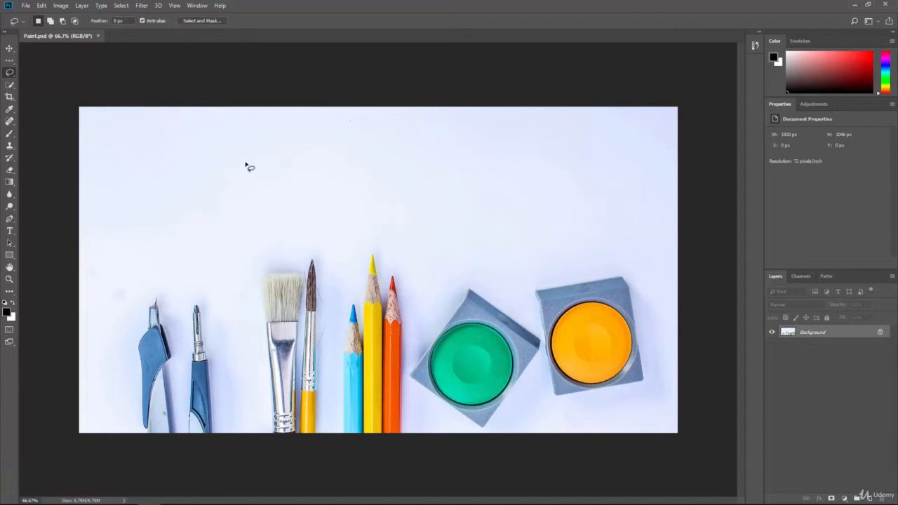
{"action": "mouse_move", "coordinate": [243, 168]}
{"action": "left_mouse_down"}
{"action": "mouse_move", "coordinate": [271, 159]}
{"action": "mouse_move", "coordinate": [320, 191]}
{"action": "mouse_move", "coordinate": [325, 216]}
{"action": "mouse_move", "coordinate": [271, 213]}
{"action": "mouse_move", "coordinate": [263, 233]}
{"action": "mouse_move", "coordinate": [242, 241]}
{"action": "mouse_move", "coordinate": [218, 228]}
{"action": "mouse_move", "coordinate": [191, 191]}
{"action": "left_mouse_up"}
Draw an irregular straight-sided selection above the blue tools and paintbrushes with the Polygonal Lasso tool, and deselect it
{"action": "right_click", "coordinate": [10, 72]}
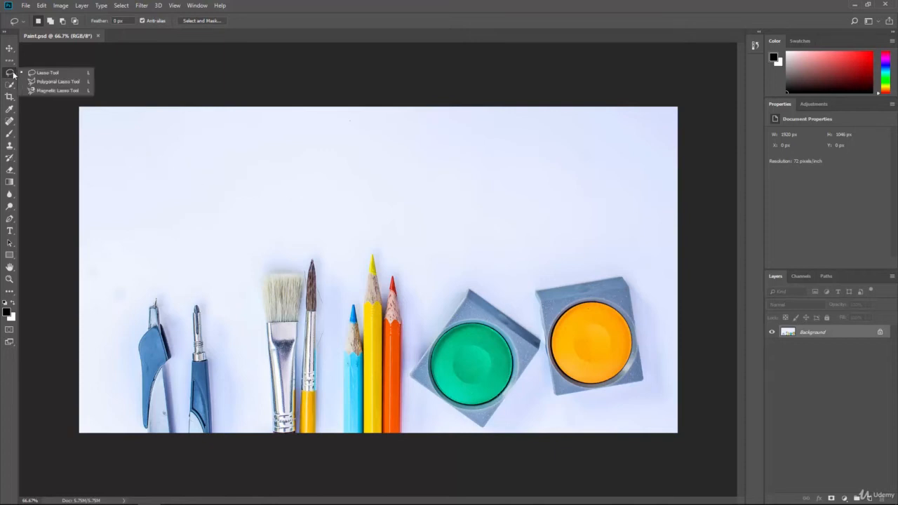
{"action": "left_click", "coordinate": [53, 83]}
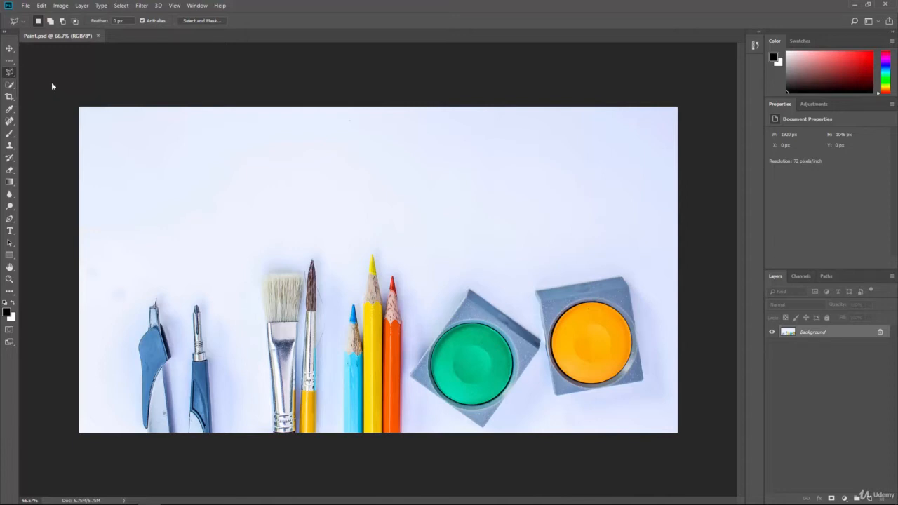
{"action": "left_click", "coordinate": [154, 195]}
{"action": "left_click", "coordinate": [275, 162]}
{"action": "left_click", "coordinate": [340, 238]}
{"action": "left_click", "coordinate": [254, 304]}
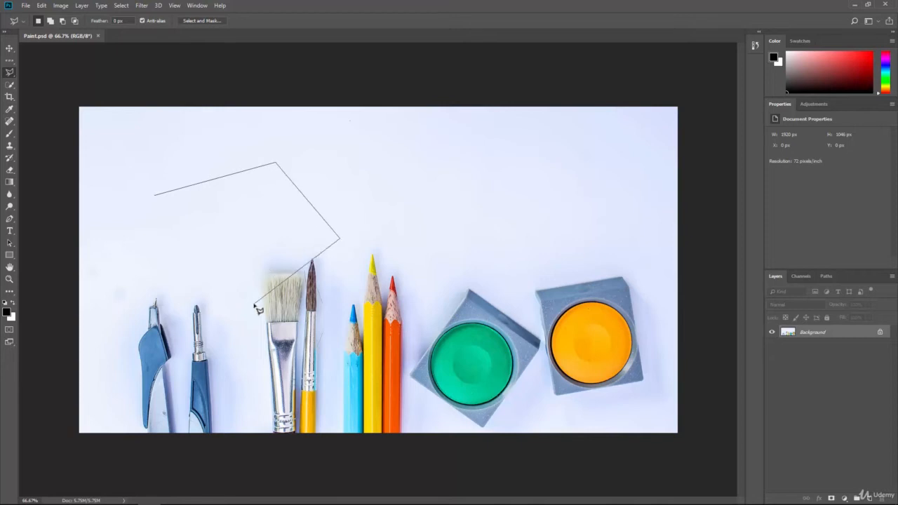
{"action": "left_click", "coordinate": [130, 289]}
{"action": "left_click", "coordinate": [172, 229]}
{"action": "left_click", "coordinate": [124, 209]}
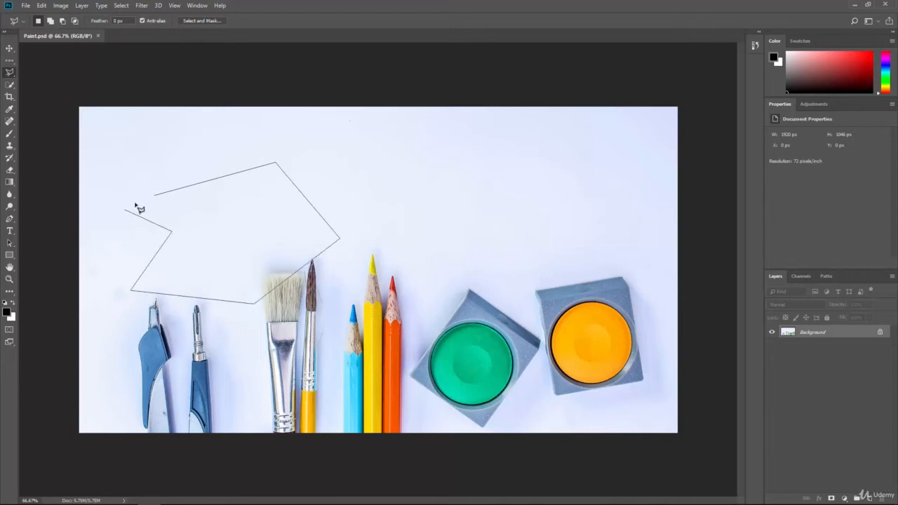
{"action": "left_click", "coordinate": [141, 152]}
{"action": "left_click", "coordinate": [170, 169]}
{"action": "left_click", "coordinate": [189, 178]}
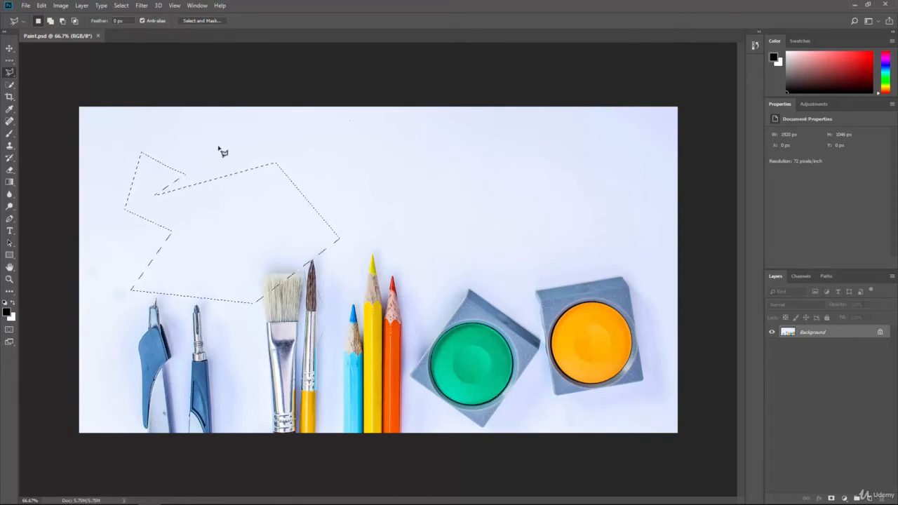
{"action": "key", "text": "ctrl+d"}
Trace the blue drawing compass with the Magnetic Lasso tool, starting at its lower edge, and clear the selection
{"action": "right_click", "coordinate": [9, 71]}
{"action": "left_click", "coordinate": [53, 90]}
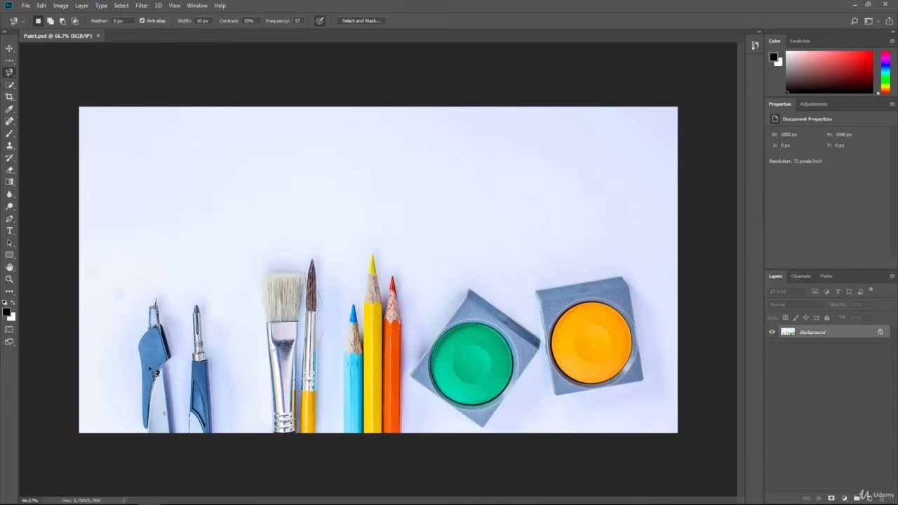
{"action": "left_click", "coordinate": [146, 430]}
{"action": "key", "text": "ctrl+d"}
{"action": "left_click", "coordinate": [10, 85]}
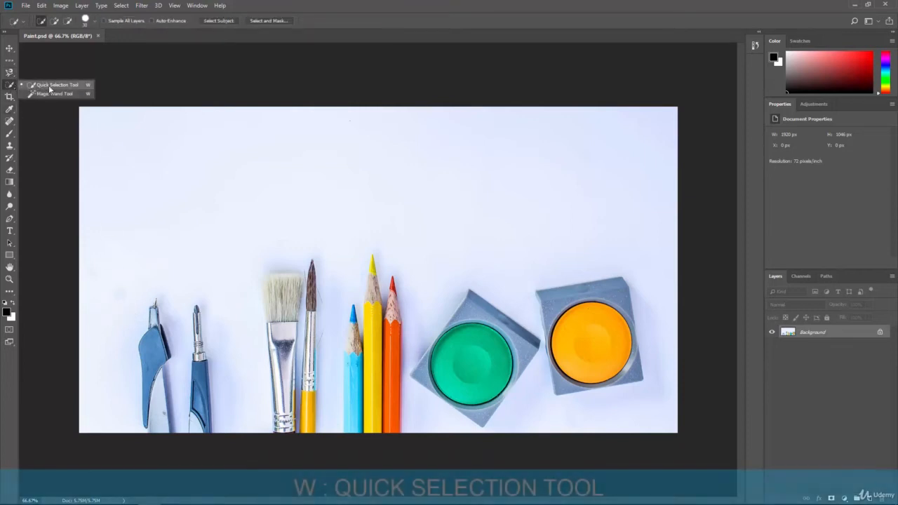
{"action": "left_click", "coordinate": [83, 85]}
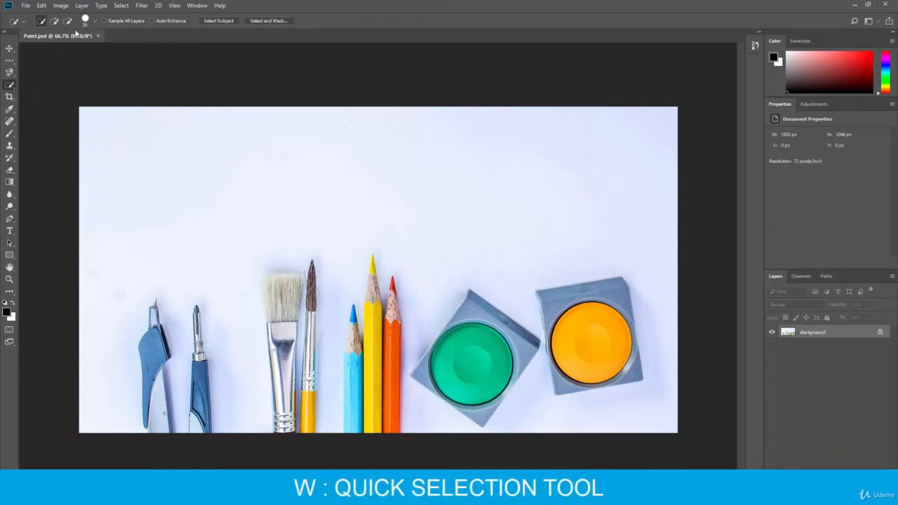
{"action": "left_click", "coordinate": [11, 87]}
{"action": "left_click", "coordinate": [39, 85]}
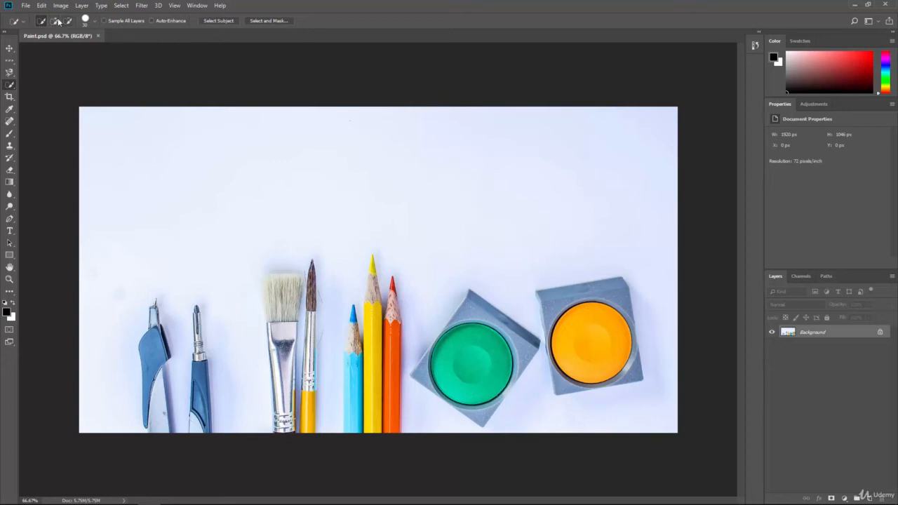
{"action": "left_click", "coordinate": [12, 87]}
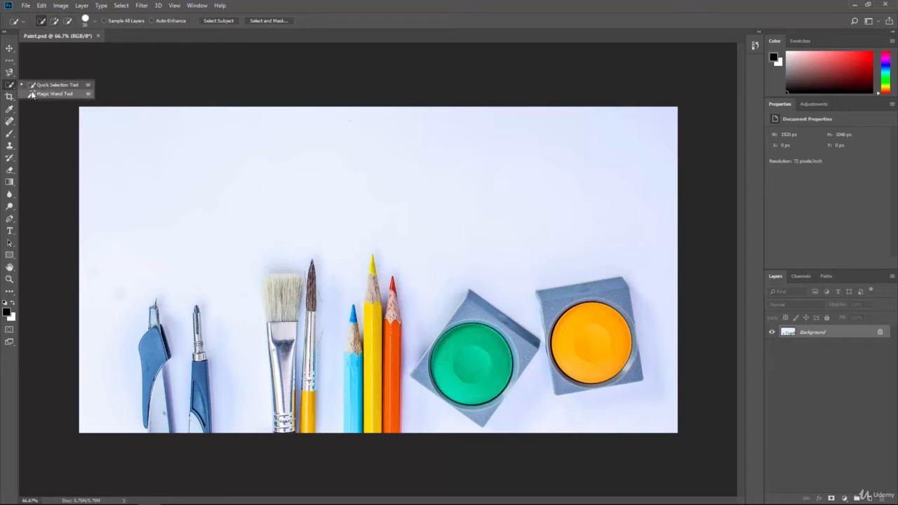
{"action": "left_click", "coordinate": [57, 92]}
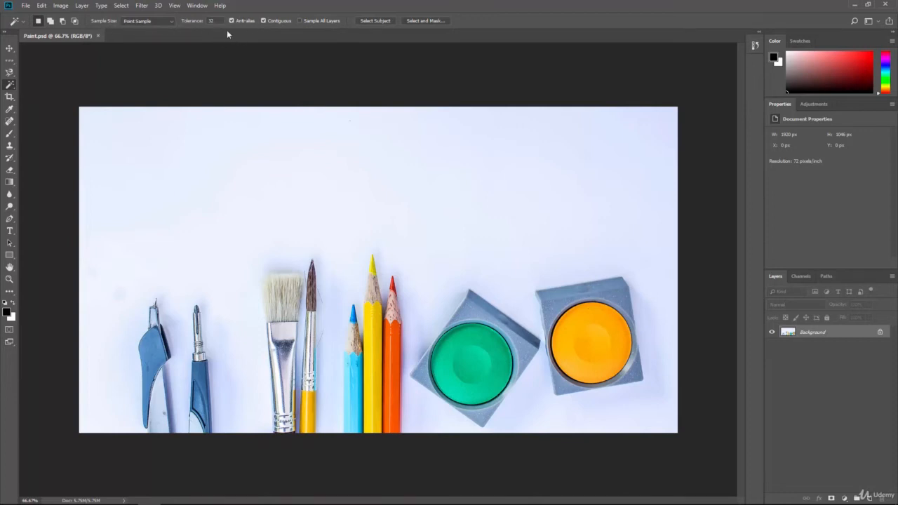
Select the orange paint pan together with its grey holder using the Quick Selection tool
{"action": "right_click", "coordinate": [11, 85]}
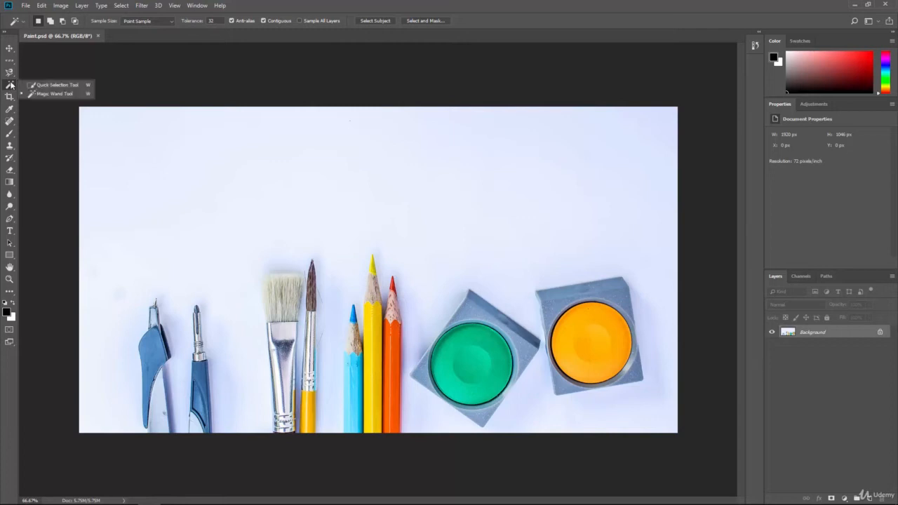
{"action": "left_click", "coordinate": [40, 86]}
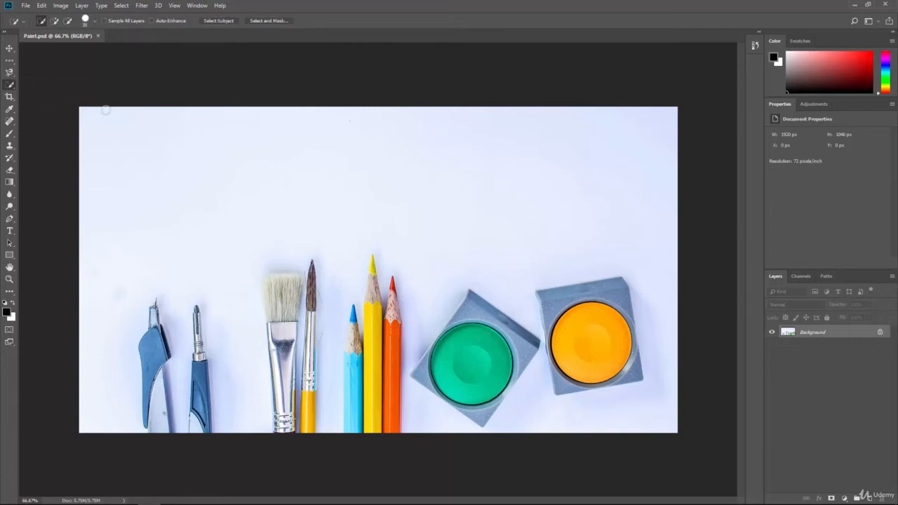
{"action": "left_click", "coordinate": [591, 339]}
Deselect the paint holder and select the orange paint disc with the Magic Wand tool
{"action": "left_click", "coordinate": [8, 83]}
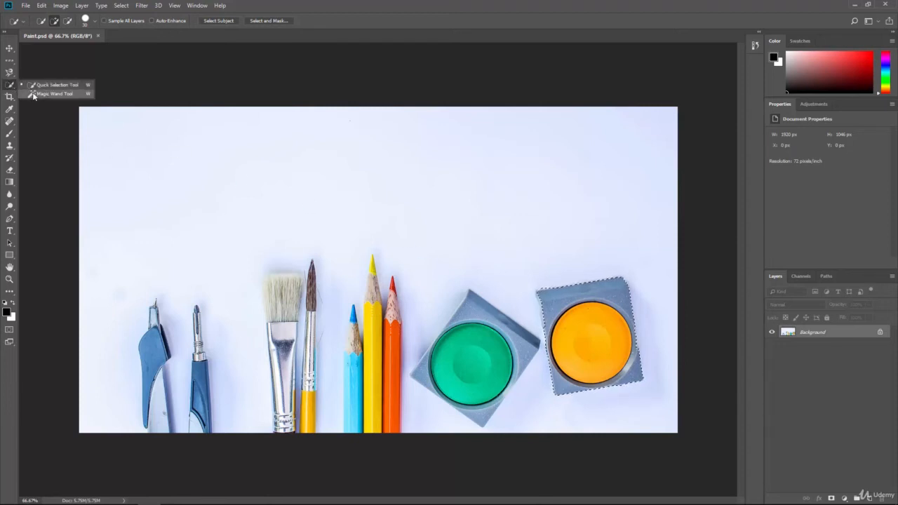
{"action": "left_click", "coordinate": [43, 95]}
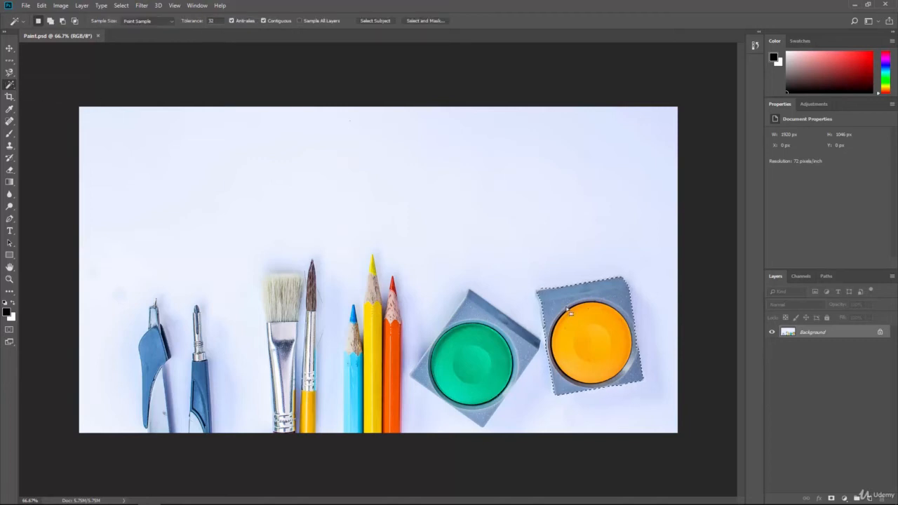
{"action": "key", "text": "ctrl+d"}
{"action": "left_click", "coordinate": [593, 346]}
{"action": "left_click", "coordinate": [597, 343]}
{"action": "left_click", "coordinate": [604, 343]}
{"action": "left_click", "coordinate": [604, 333]}
Add the unselected patches near the edge and centre of the orange paint disc to the Magic Wand selection
{"action": "left_click", "coordinate": [626, 329]}
{"action": "left_click", "coordinate": [625, 334], "text": "shift"}
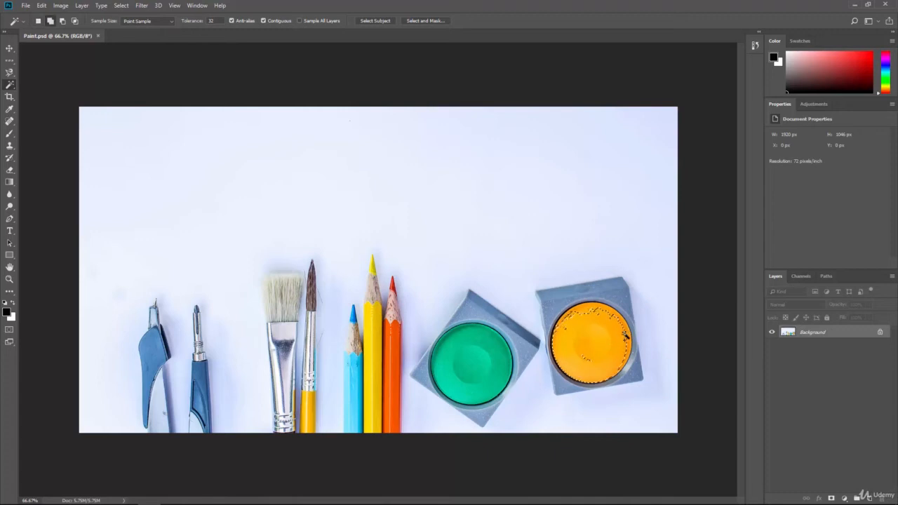
{"action": "left_click", "coordinate": [625, 329], "text": "shift"}
{"action": "left_click", "coordinate": [589, 362], "text": "shift"}
{"action": "left_click", "coordinate": [585, 358], "text": "shift"}
{"action": "left_click", "coordinate": [582, 315], "text": "shift"}
{"action": "left_click", "coordinate": [607, 368], "text": "shift"}
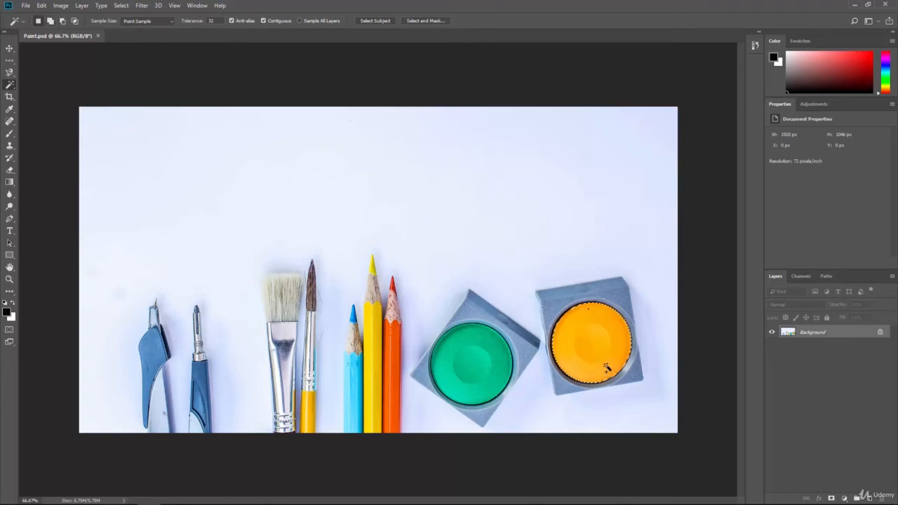
{"action": "left_click", "coordinate": [589, 309], "text": "shift"}
Add the yellow pencil, the green paint disc and the blue compass handle to the selection with the Quick Selection tool
{"action": "right_click", "coordinate": [10, 85]}
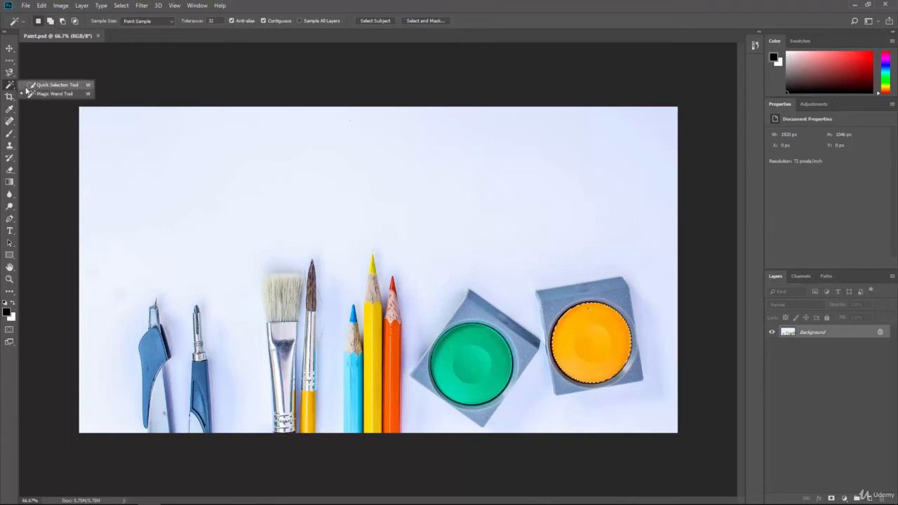
{"action": "left_click", "coordinate": [70, 87]}
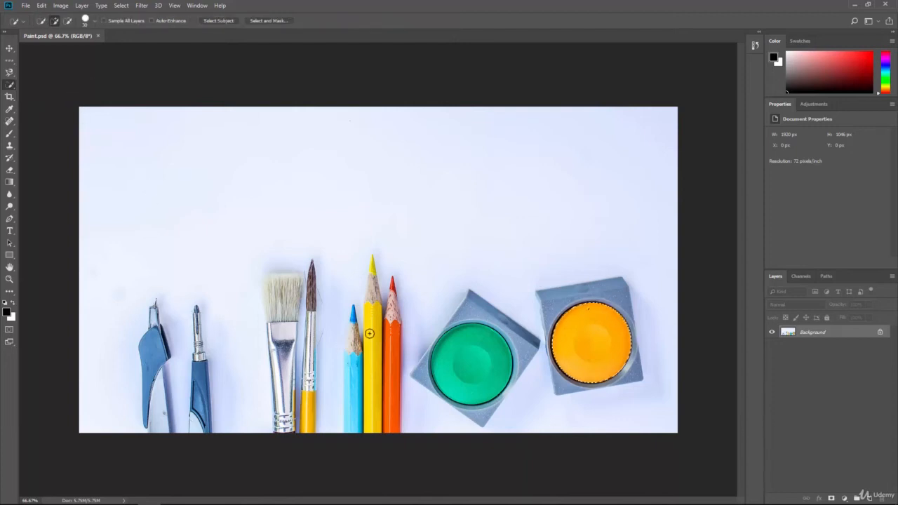
{"action": "left_click_drag", "start_coordinate": [369, 333], "coordinate": [374, 277]}
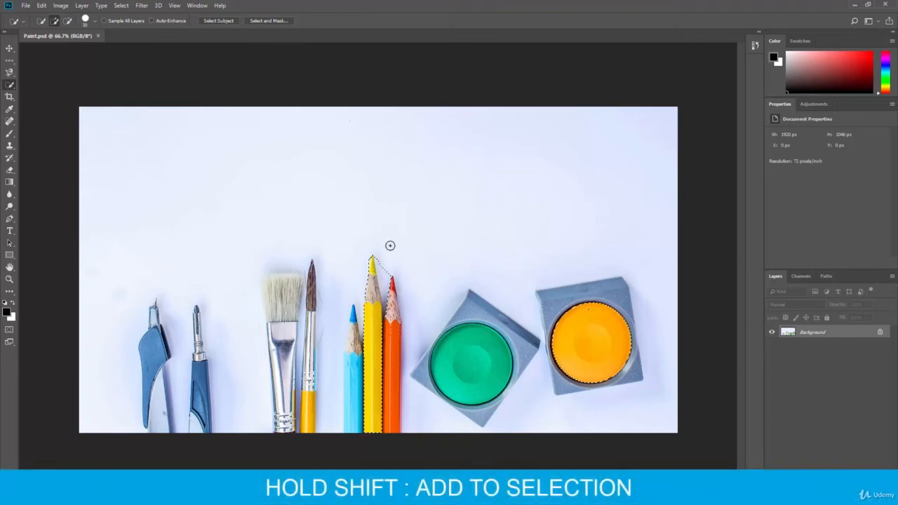
{"action": "left_click", "coordinate": [435, 329], "text": "shift"}
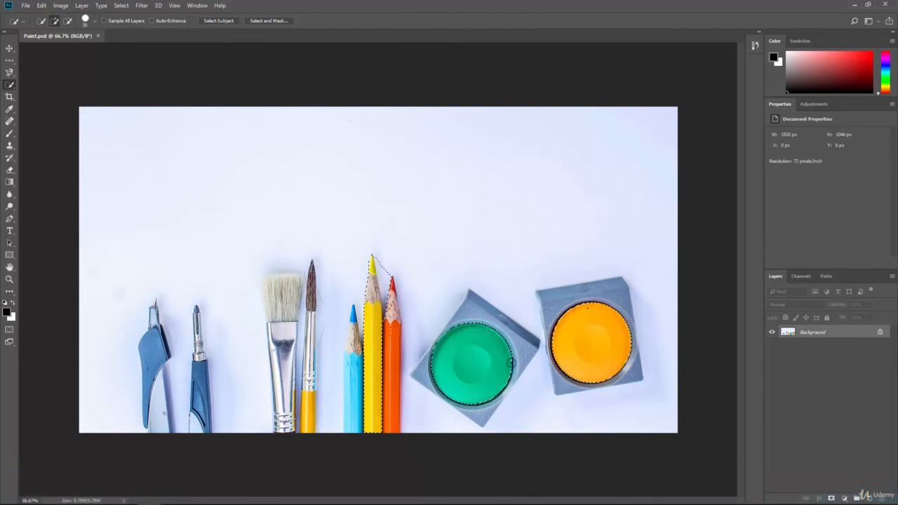
{"action": "left_click", "coordinate": [158, 352], "text": "shift"}
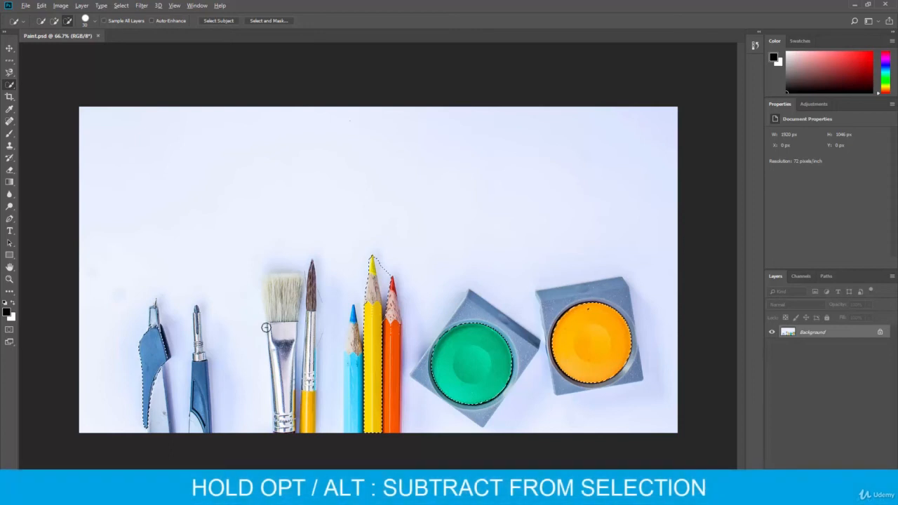
Subtract the compass handle, the green paint and the orange paint from the selection, and deselect the rest
{"action": "left_click", "coordinate": [158, 350], "text": "alt"}
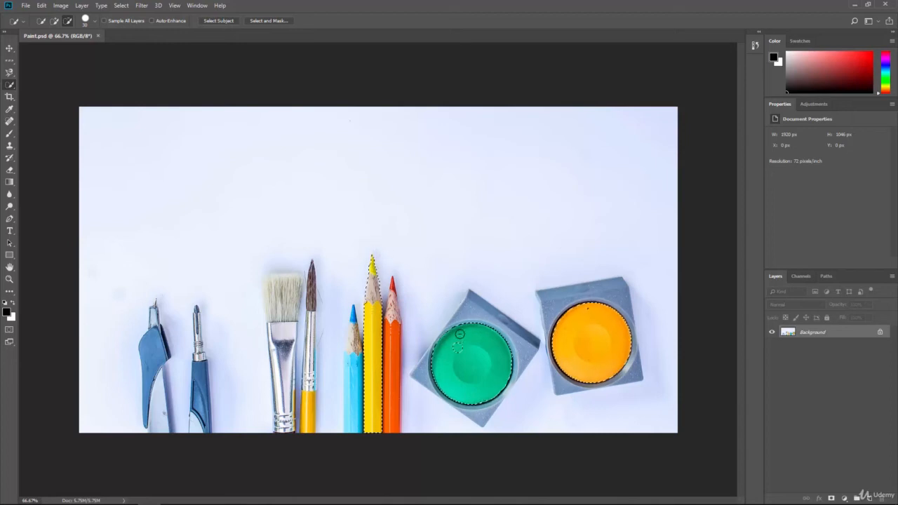
{"action": "mouse_move", "coordinate": [459, 335]}
{"action": "left_mouse_down"}
{"action": "mouse_move", "coordinate": [484, 343]}
{"action": "mouse_move", "coordinate": [473, 391]}
{"action": "mouse_move", "coordinate": [437, 373]}
{"action": "mouse_move", "coordinate": [467, 369]}
{"action": "mouse_move", "coordinate": [466, 349]}
{"action": "mouse_move", "coordinate": [466, 404]}
{"action": "left_mouse_up"}
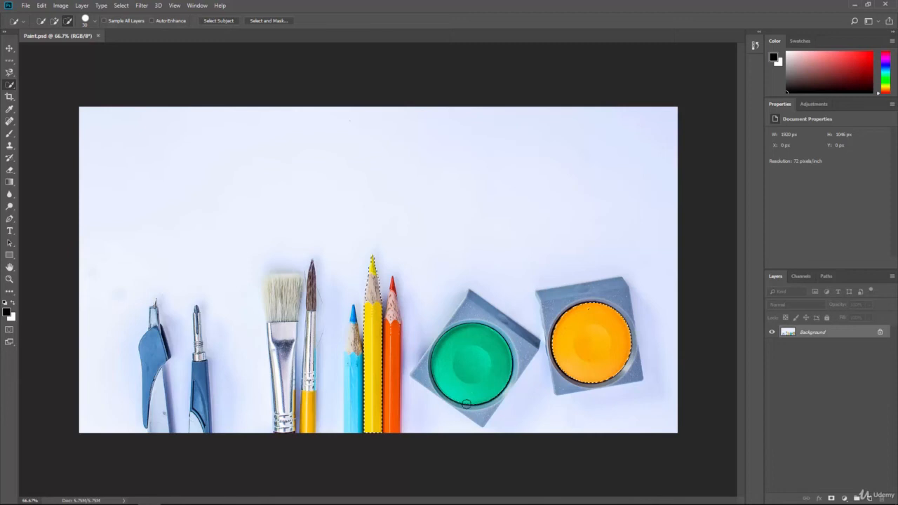
{"action": "mouse_move", "coordinate": [583, 310]}
{"action": "left_mouse_down"}
{"action": "mouse_move", "coordinate": [599, 405]}
{"action": "mouse_move", "coordinate": [584, 368]}
{"action": "left_mouse_up"}
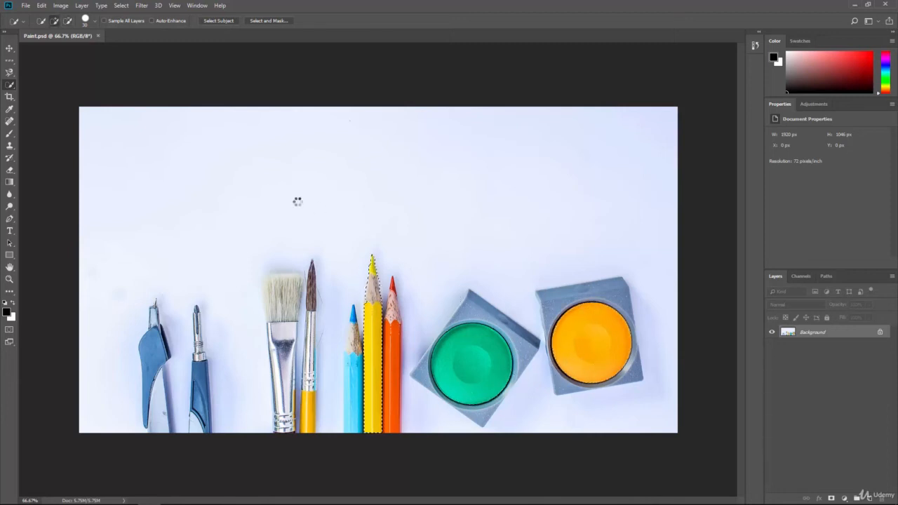
{"action": "key", "text": "ctrl+d"}
Paint a freehand mask across the brushes, pencils and green paint in Quick Mask mode with an enlarged soft brush, and convert it to a selection
{"action": "left_click", "coordinate": [10, 330]}
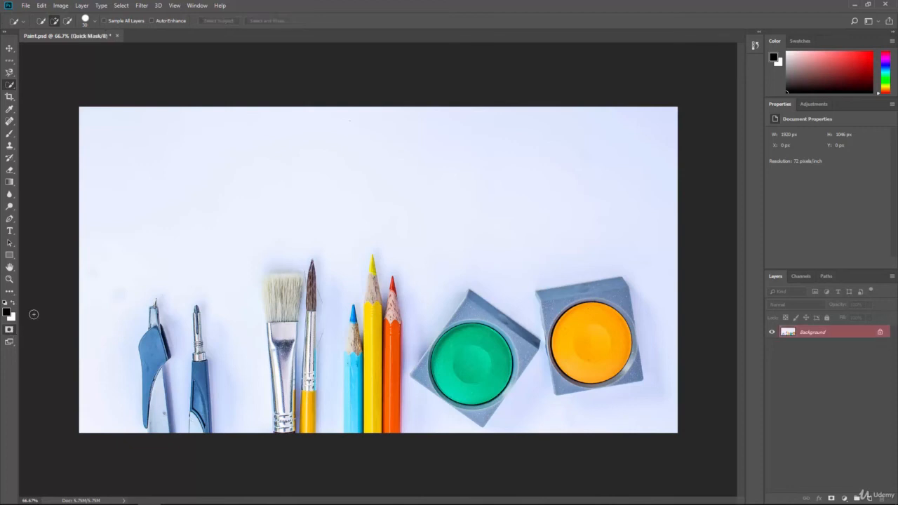
{"action": "left_click", "coordinate": [9, 136]}
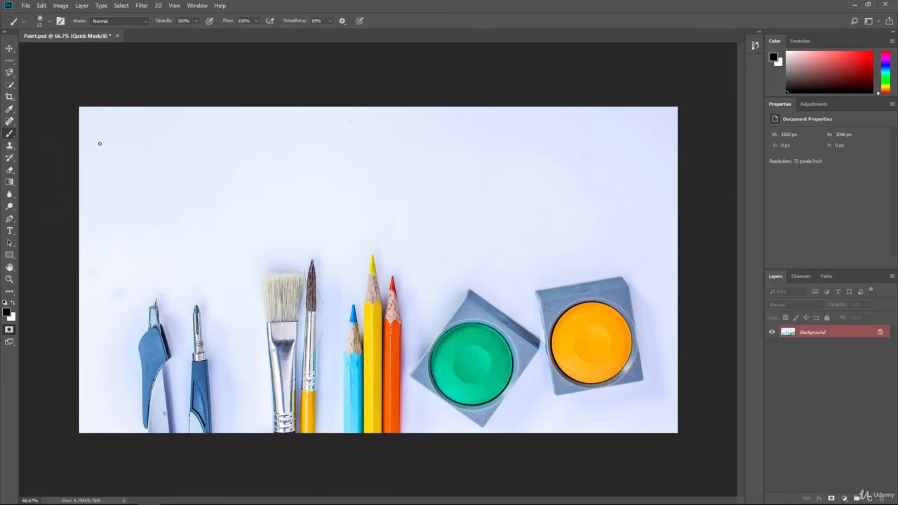
{"action": "left_click", "coordinate": [52, 21]}
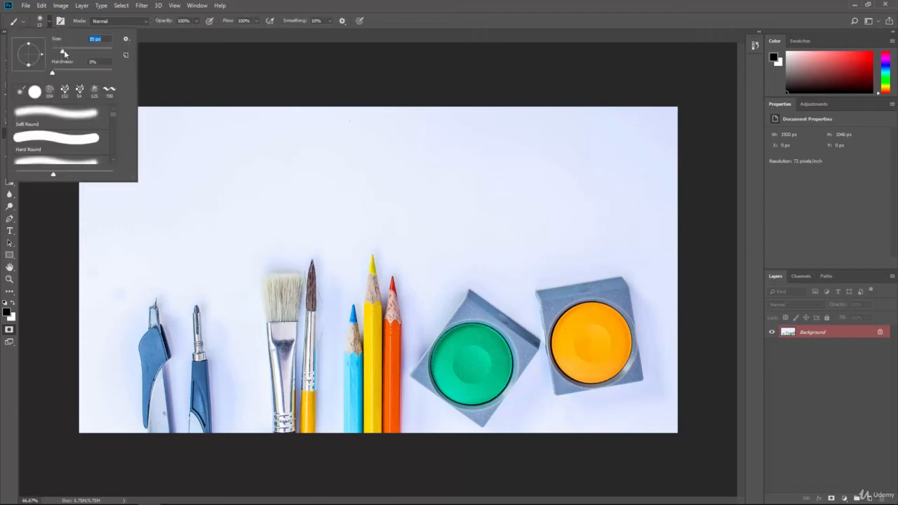
{"action": "key", "text": "Return"}
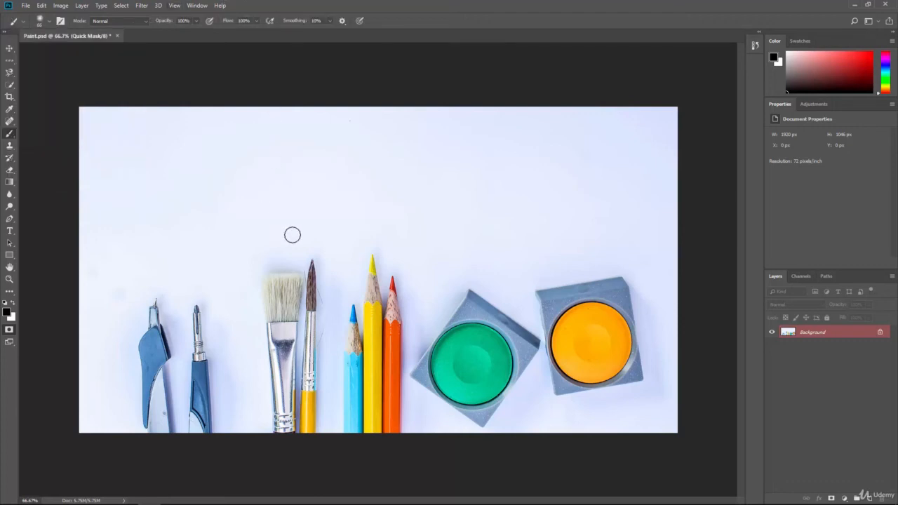
{"action": "mouse_move", "coordinate": [208, 220]}
{"action": "left_mouse_down"}
{"action": "mouse_move", "coordinate": [267, 241]}
{"action": "mouse_move", "coordinate": [298, 274]}
{"action": "mouse_move", "coordinate": [346, 290]}
{"action": "mouse_move", "coordinate": [423, 273]}
{"action": "mouse_move", "coordinate": [416, 230]}
{"action": "mouse_move", "coordinate": [524, 239]}
{"action": "mouse_move", "coordinate": [480, 400]}
{"action": "mouse_move", "coordinate": [217, 320]}
{"action": "mouse_move", "coordinate": [211, 285]}
{"action": "mouse_move", "coordinate": [207, 298]}
{"action": "mouse_move", "coordinate": [191, 249]}
{"action": "mouse_move", "coordinate": [178, 241]}
{"action": "mouse_move", "coordinate": [225, 223]}
{"action": "mouse_move", "coordinate": [255, 240]}
{"action": "mouse_move", "coordinate": [260, 286]}
{"action": "mouse_move", "coordinate": [313, 323]}
{"action": "mouse_move", "coordinate": [382, 329]}
{"action": "mouse_move", "coordinate": [294, 293]}
{"action": "mouse_move", "coordinate": [257, 295]}
{"action": "mouse_move", "coordinate": [281, 323]}
{"action": "mouse_move", "coordinate": [267, 289]}
{"action": "mouse_move", "coordinate": [284, 308]}
{"action": "left_mouse_up"}
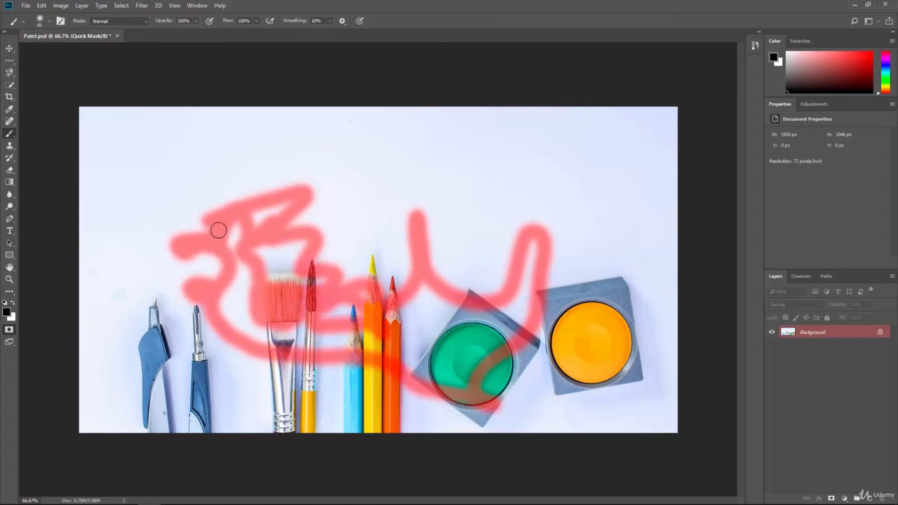
{"action": "left_click", "coordinate": [9, 331]}
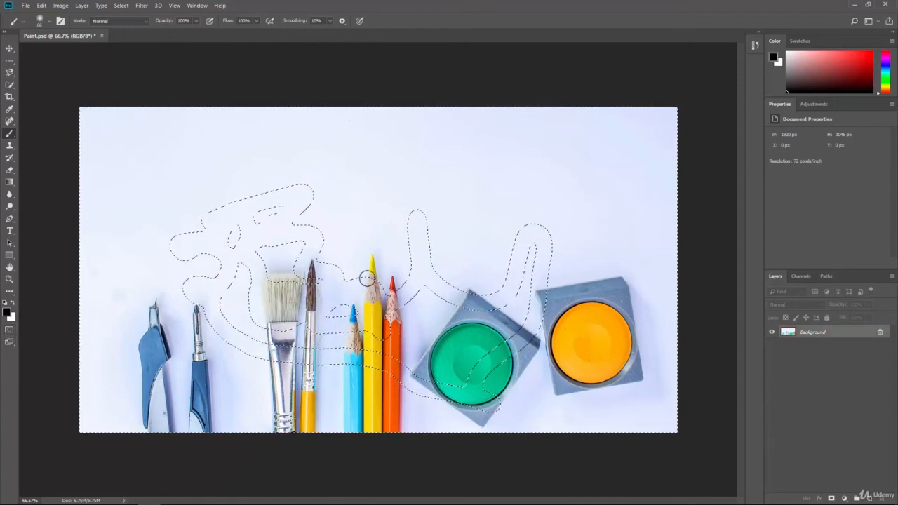
Try moving the selected area around the painted strokes with the Move tool, and invert the selection
{"action": "left_click", "coordinate": [8, 50]}
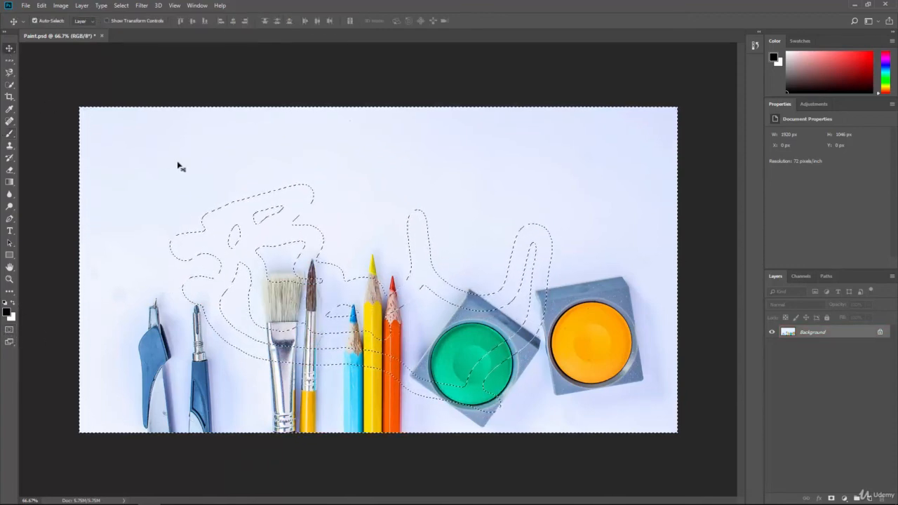
{"action": "left_click_drag", "start_coordinate": [181, 168], "coordinate": [214, 222]}
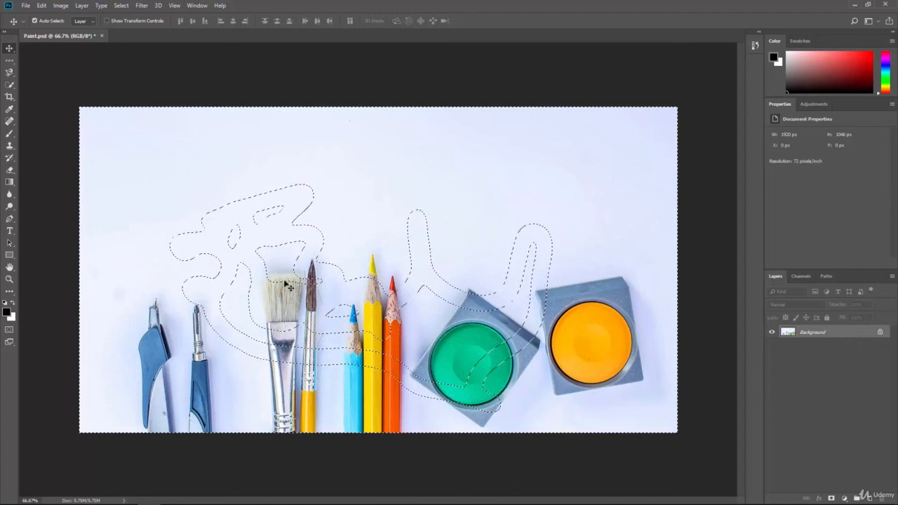
{"action": "left_click", "coordinate": [122, 6]}
{"action": "left_click", "coordinate": [128, 43]}
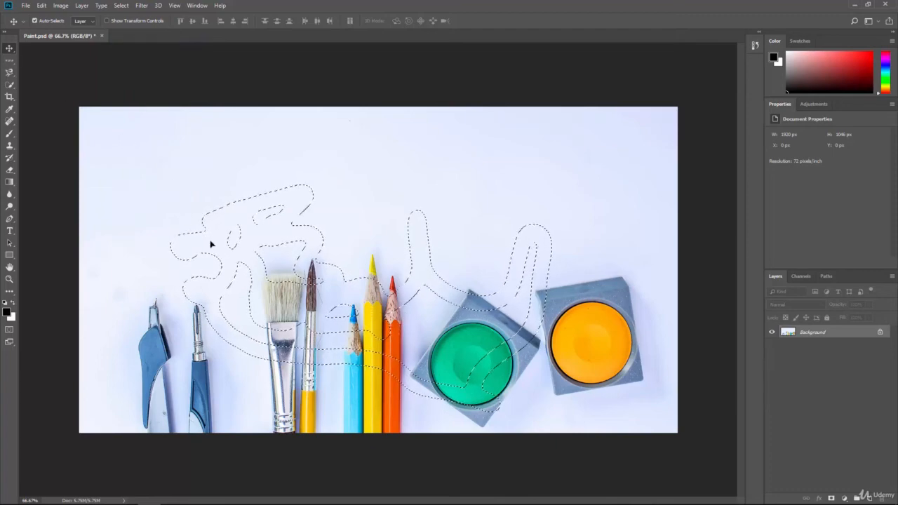
Try moving the pixels inside the painted strokes sideways, undo the move, and invert the selection again
{"action": "mouse_move", "coordinate": [208, 245]}
{"action": "left_mouse_down"}
{"action": "mouse_move", "coordinate": [279, 267]}
{"action": "mouse_move", "coordinate": [341, 246]}
{"action": "mouse_move", "coordinate": [179, 234]}
{"action": "mouse_move", "coordinate": [146, 260]}
{"action": "mouse_move", "coordinate": [159, 254]}
{"action": "left_mouse_up"}
{"action": "key", "text": "ctrl+z"}
{"action": "key", "text": "ctrl+shift+i"}
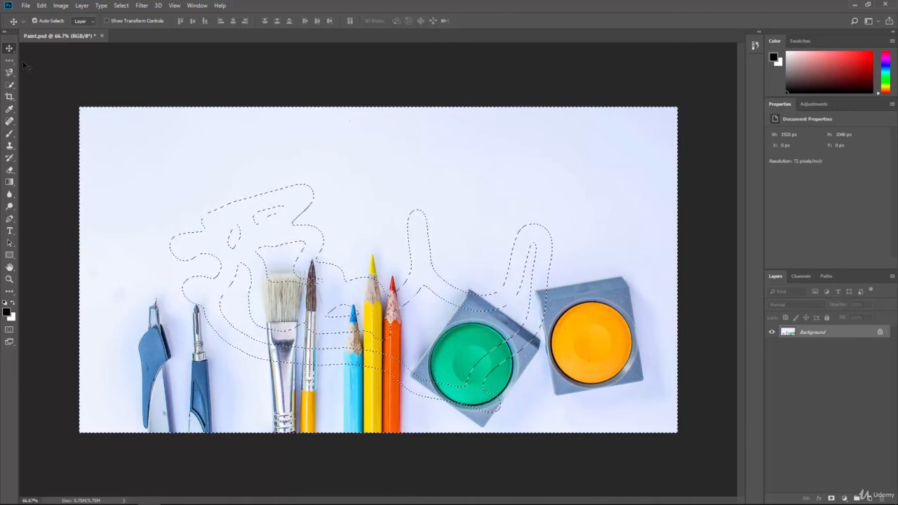
Switch to the Rectangular Marquee tool and clear the selection
{"action": "left_click", "coordinate": [9, 60]}
{"action": "left_click", "coordinate": [49, 60]}
{"action": "left_click", "coordinate": [156, 139]}
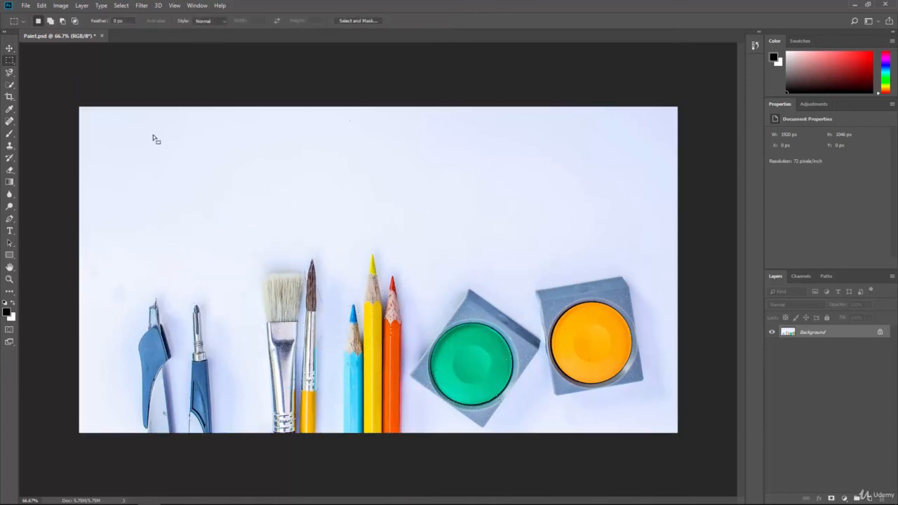
Start a Color Range selection from sampled colors, sampling the yellow pencil's shades and the yellow handle of the thin paintbrush
{"action": "left_click", "coordinate": [122, 7]}
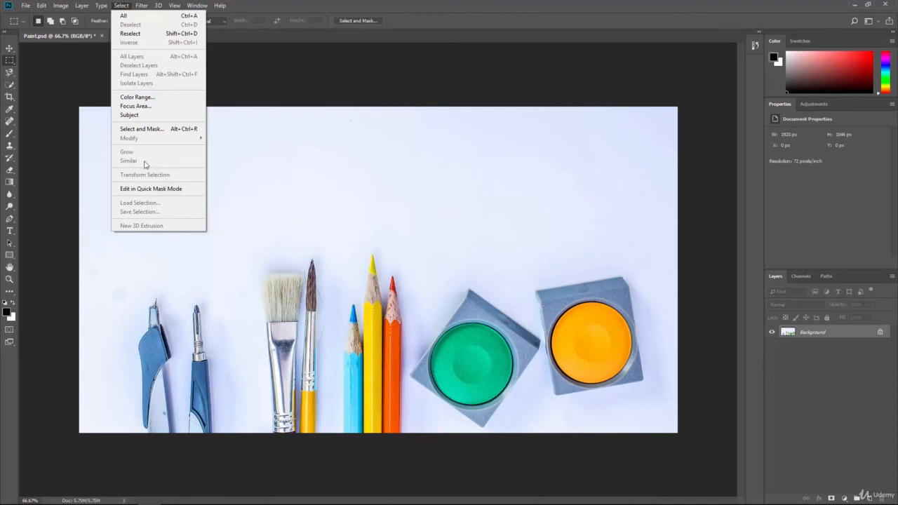
{"action": "left_click", "coordinate": [137, 97]}
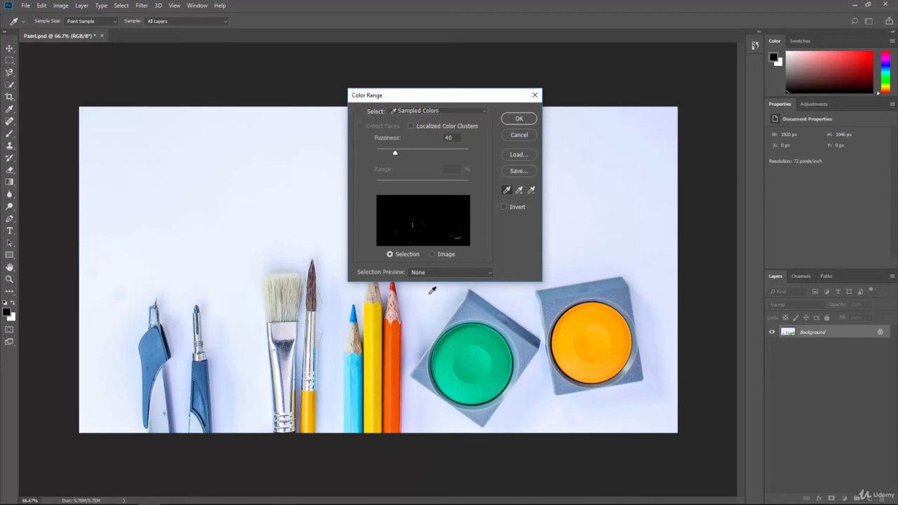
{"action": "left_click", "coordinate": [378, 322]}
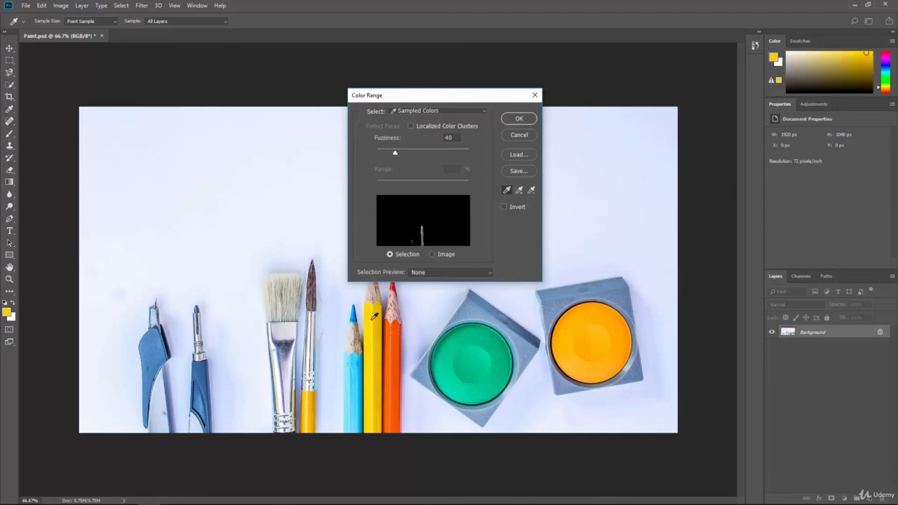
{"action": "left_click", "coordinate": [377, 330]}
{"action": "left_click", "coordinate": [371, 323]}
{"action": "left_click", "coordinate": [369, 327]}
{"action": "left_click", "coordinate": [312, 407]}
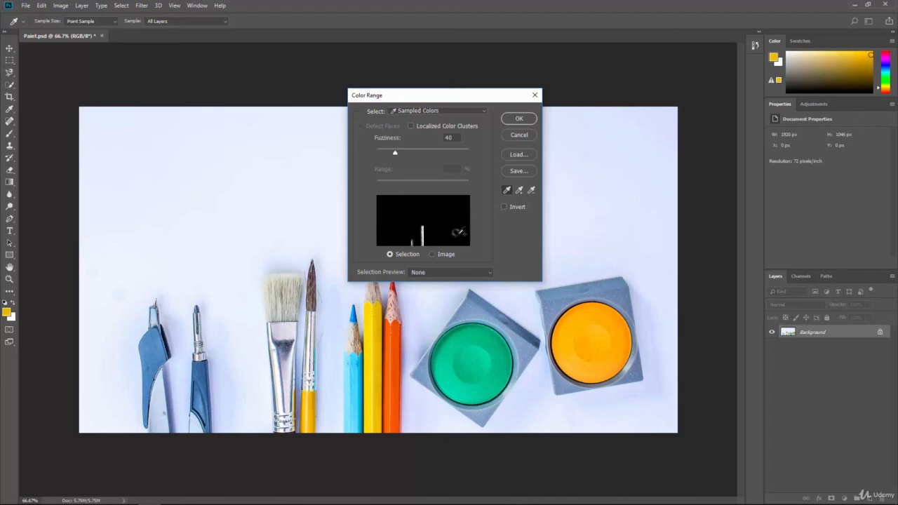
Add the orange paint's tones and more yellow pencil shades to the sampled colors, and apply the Color Range selection
{"action": "left_click", "coordinate": [585, 330]}
{"action": "left_click", "coordinate": [612, 355]}
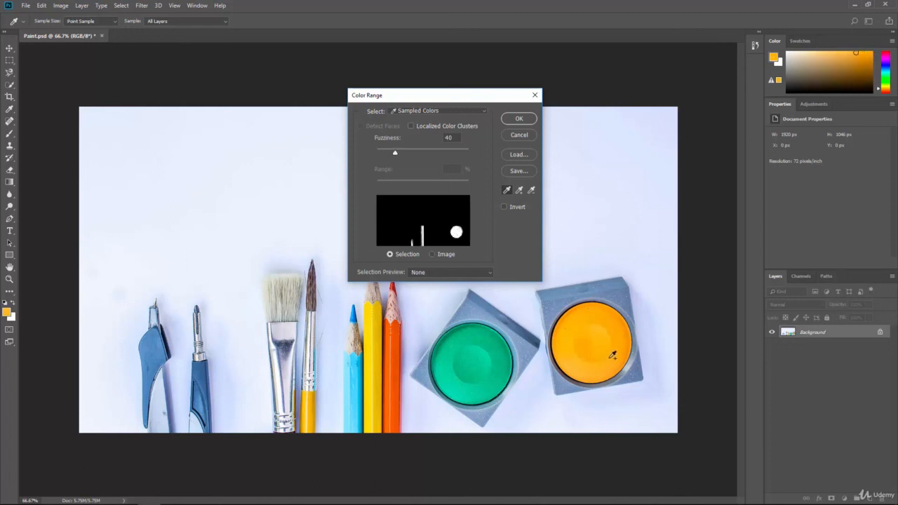
{"action": "left_click", "coordinate": [612, 326]}
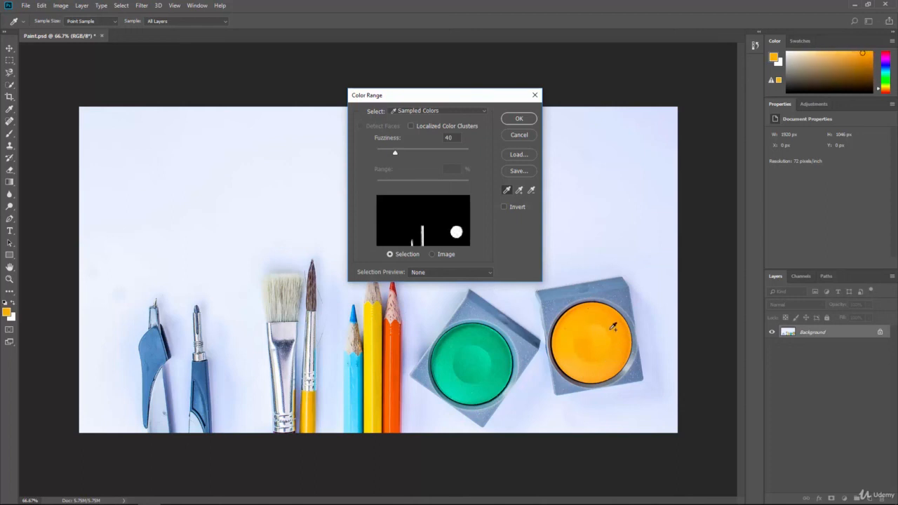
{"action": "left_click", "coordinate": [373, 313]}
{"action": "left_click", "coordinate": [373, 349]}
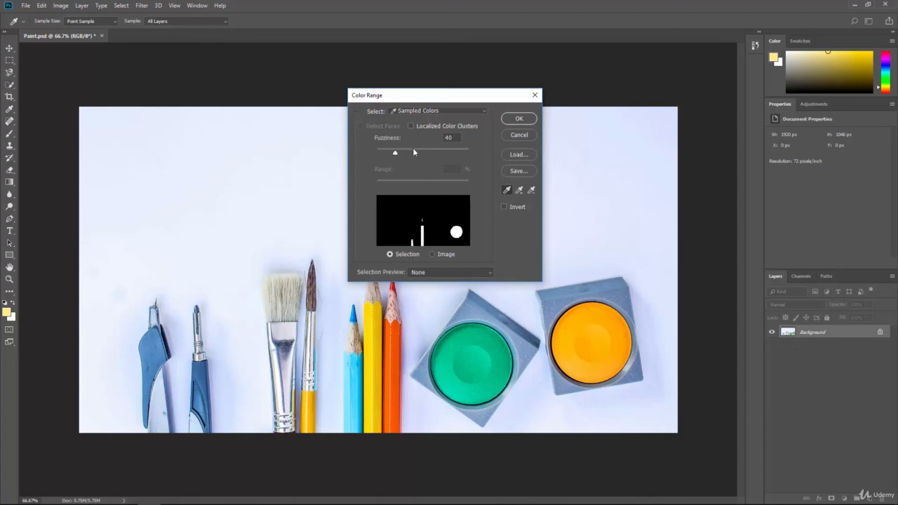
{"action": "left_click", "coordinate": [419, 114]}
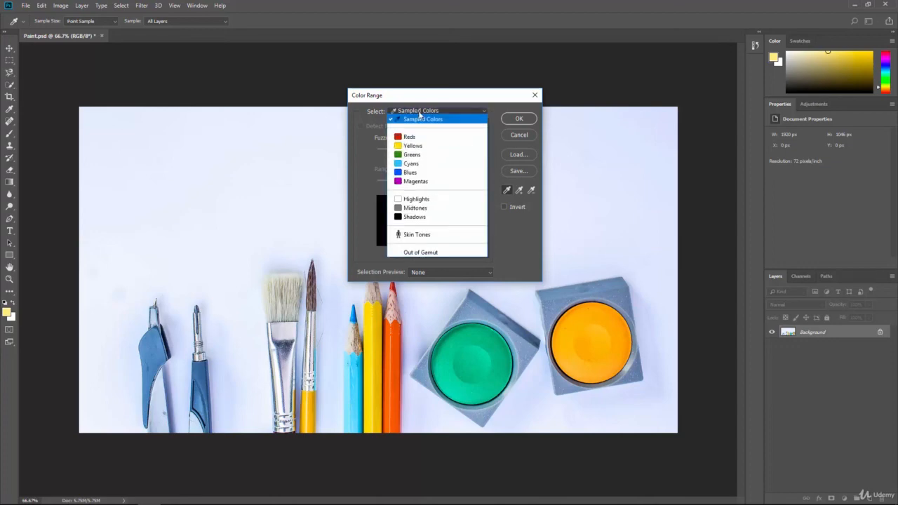
{"action": "left_click", "coordinate": [442, 117]}
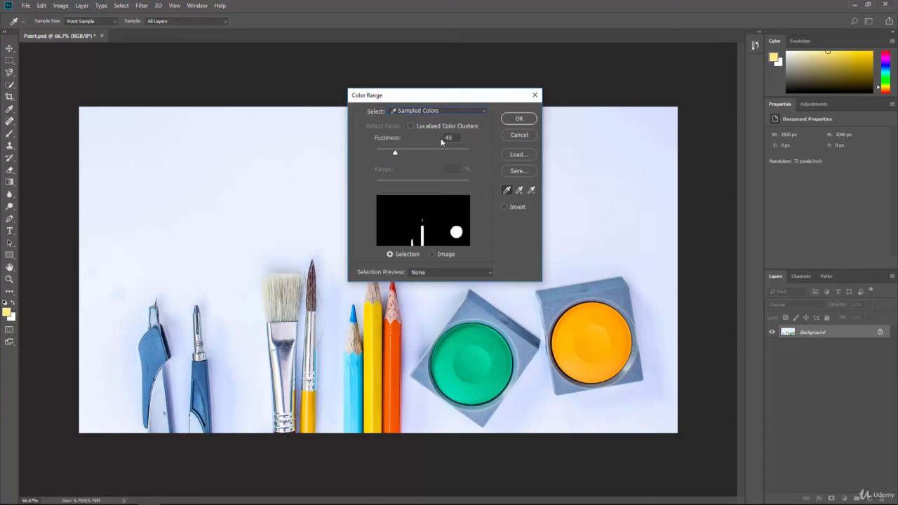
{"action": "left_click", "coordinate": [519, 119]}
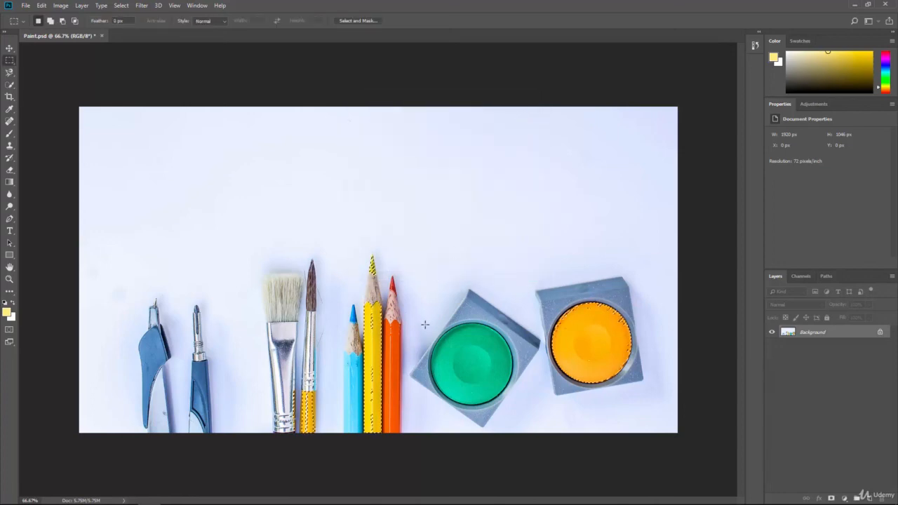